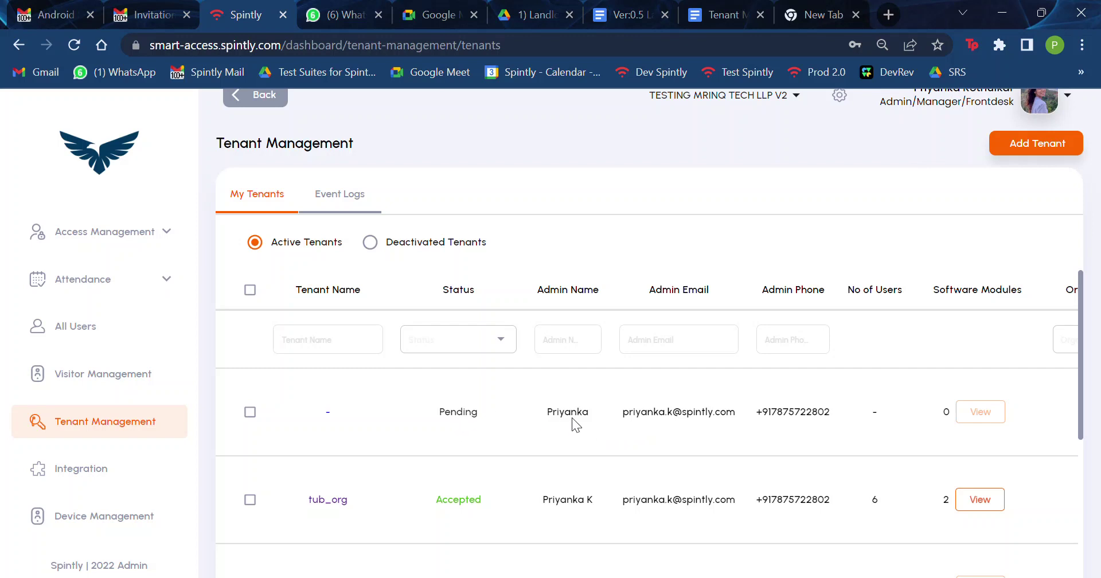
- Edit the pending tenant and add Office 2 to its sites
{"action": "scroll", "coordinate": [572, 417], "scroll_direction": "right", "scroll_amount": 5}
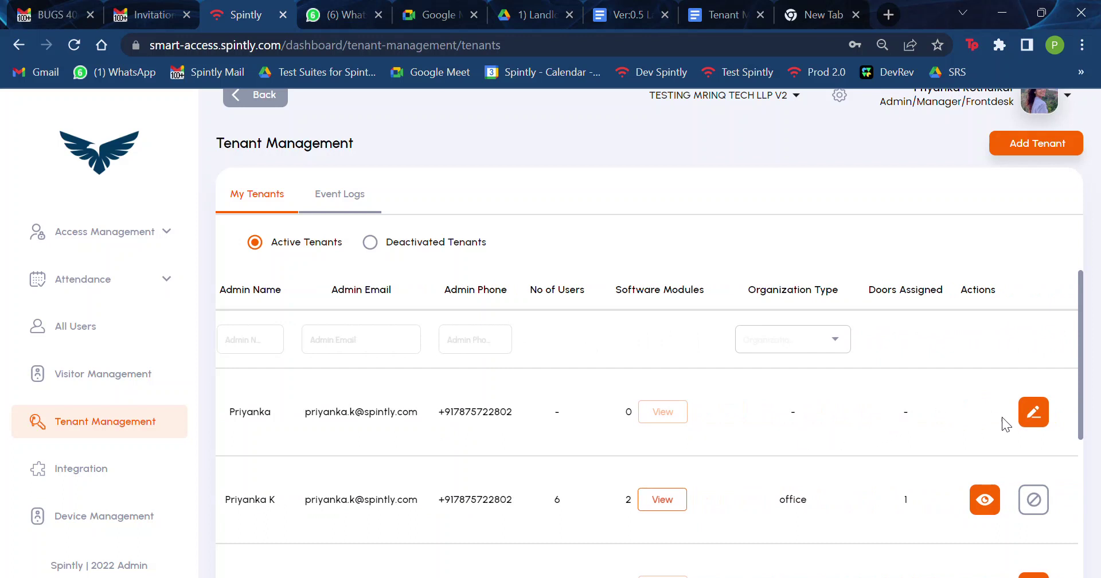
{"action": "left_click", "coordinate": [1035, 411]}
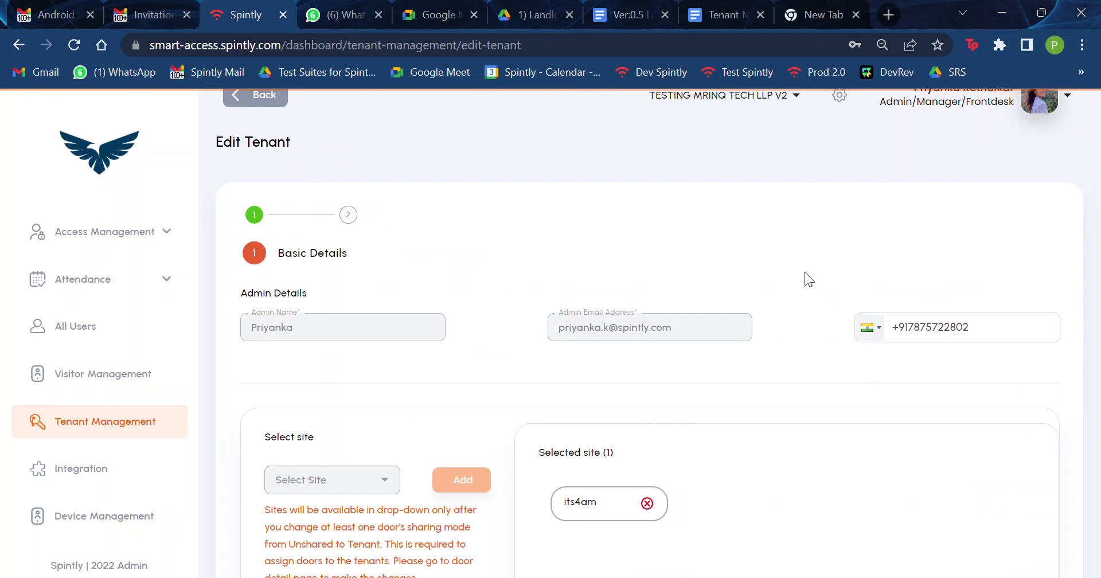
{"action": "scroll", "coordinate": [804, 272], "scroll_direction": "down", "scroll_amount": 3}
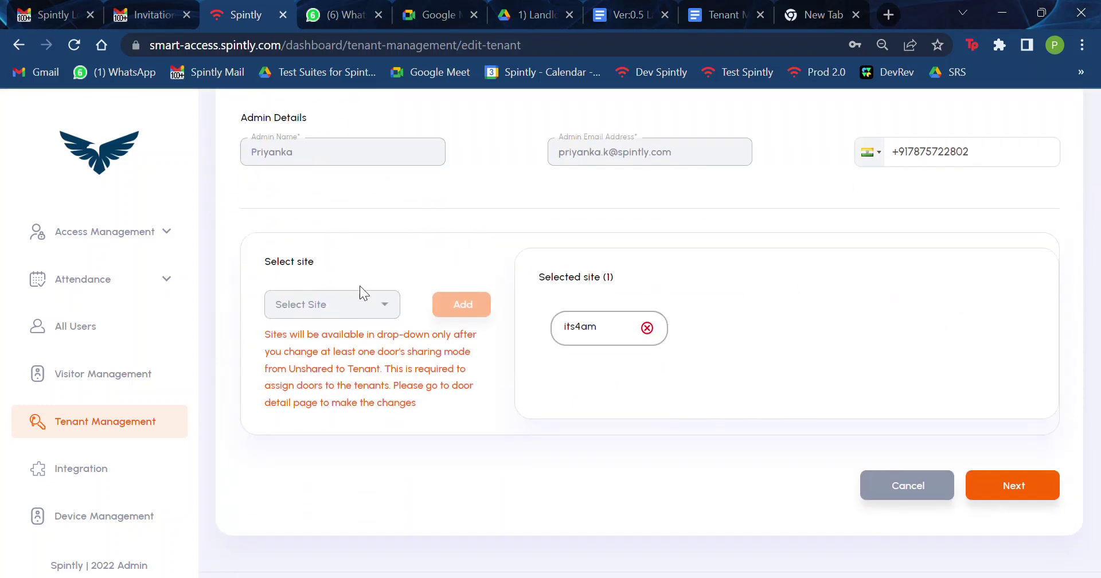
{"action": "left_click", "coordinate": [393, 310]}
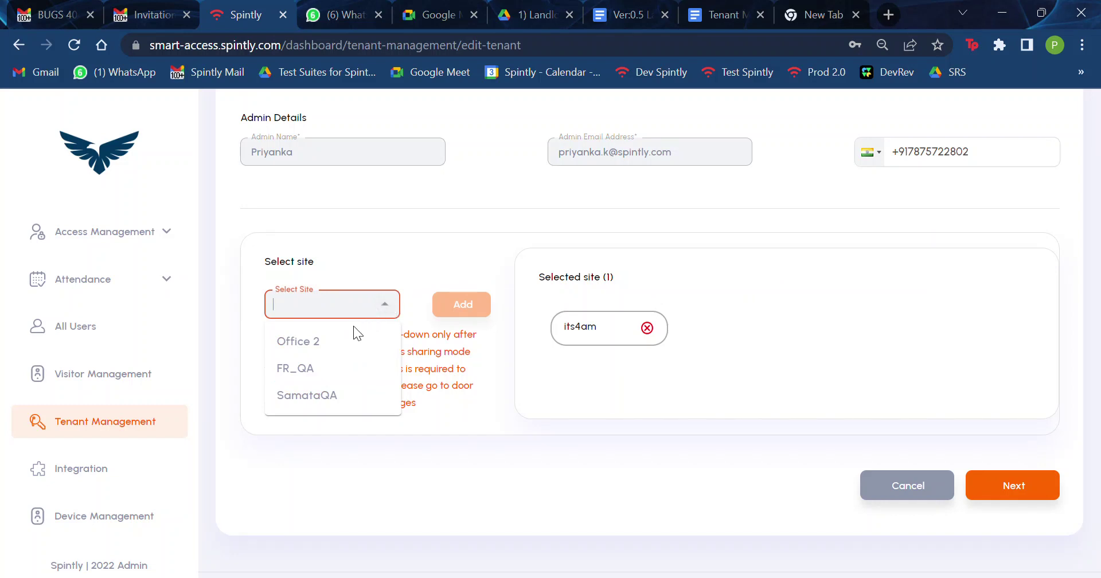
{"action": "left_click", "coordinate": [338, 351]}
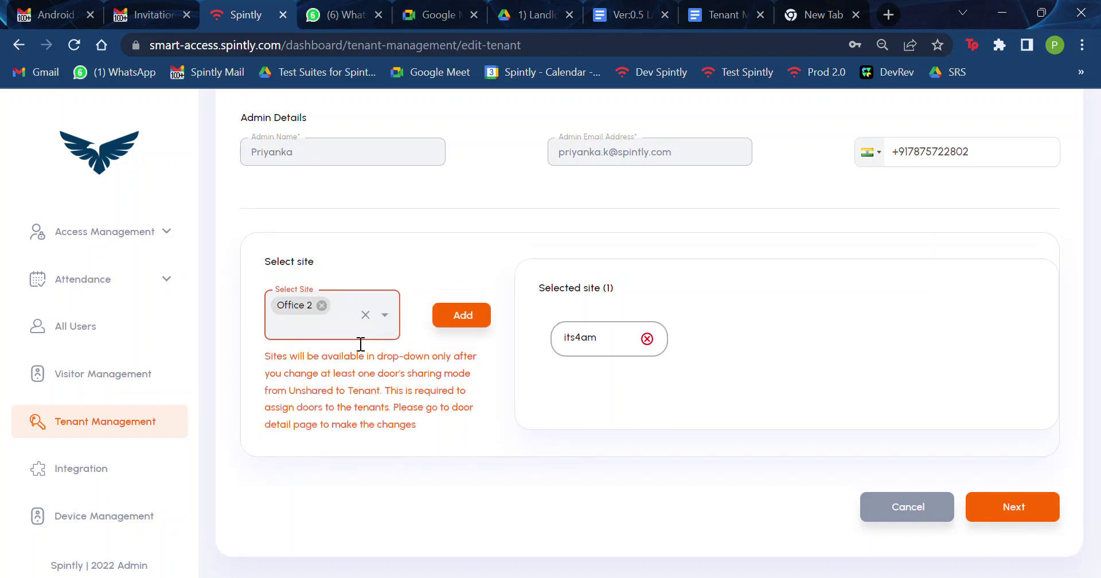
{"action": "left_click", "coordinate": [446, 310]}
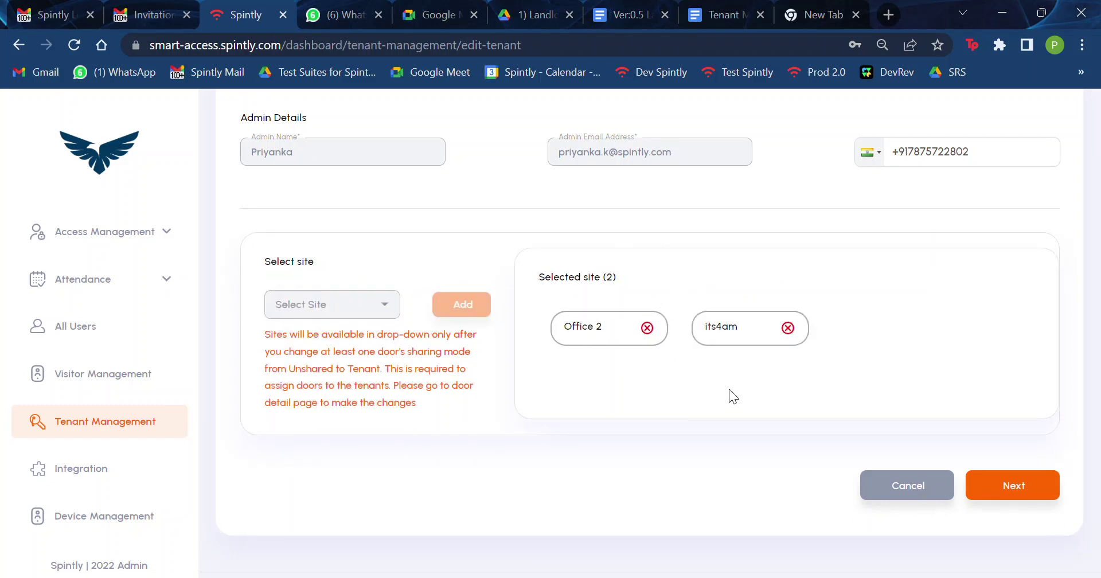
- Remove the its4am site and add SamataQA in its place
{"action": "left_click", "coordinate": [789, 328]}
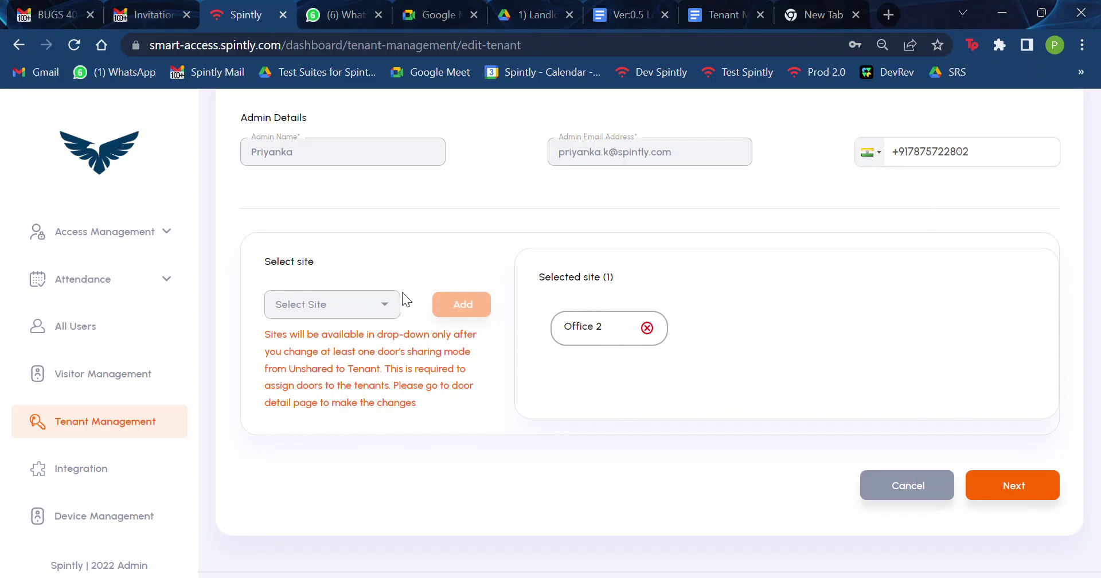
{"action": "left_click", "coordinate": [383, 304]}
{"action": "left_click", "coordinate": [344, 399]}
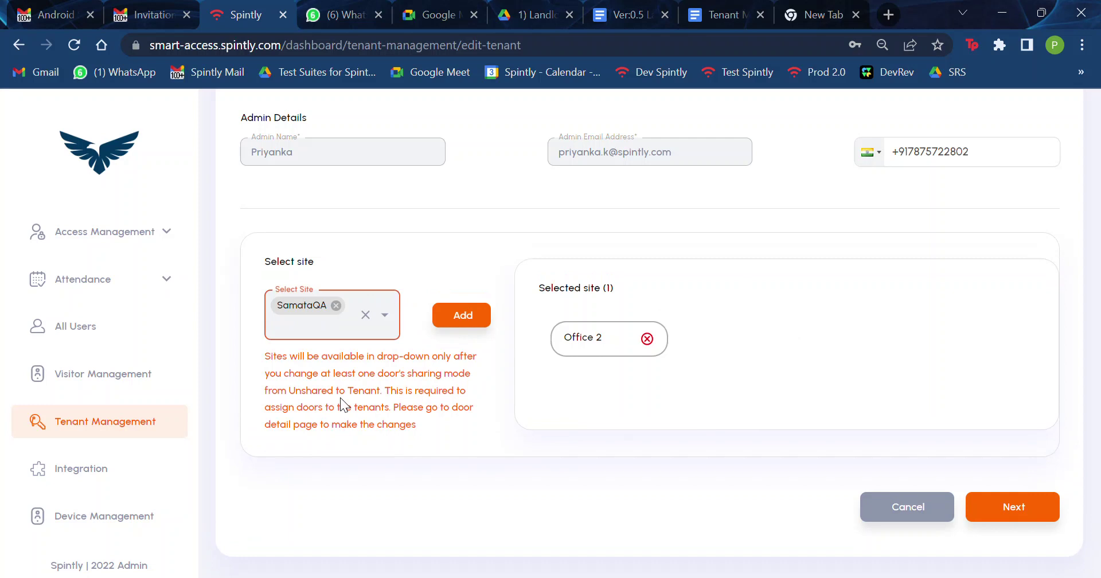
{"action": "left_click", "coordinate": [451, 325]}
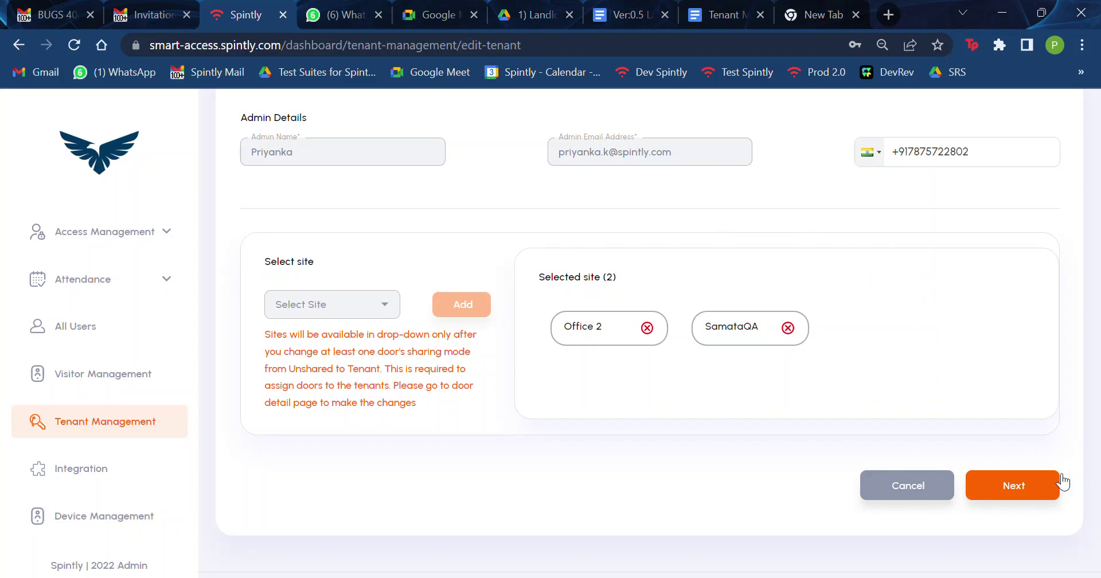
- Assign all Office 2 doors (Vishal FP) to the tenant
{"action": "left_click", "coordinate": [1029, 485]}
{"action": "left_click", "coordinate": [467, 166]}
{"action": "left_click", "coordinate": [386, 204]}
{"action": "left_click", "coordinate": [314, 370]}
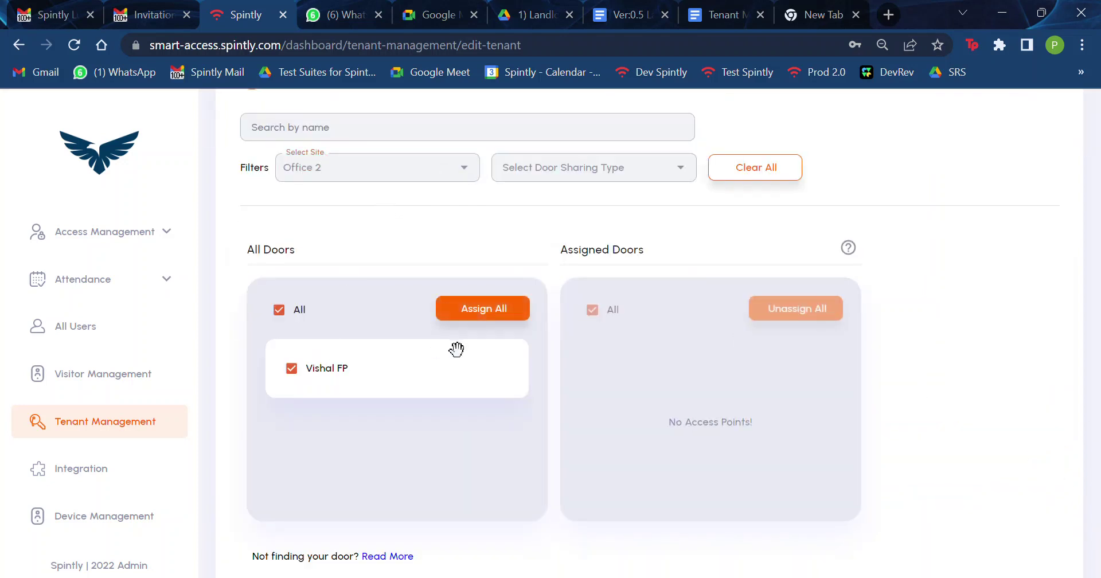
{"action": "left_click", "coordinate": [486, 310]}
- Assign all SamataQA doors (sam_door) and save the tenant's changes
{"action": "left_click", "coordinate": [466, 175]}
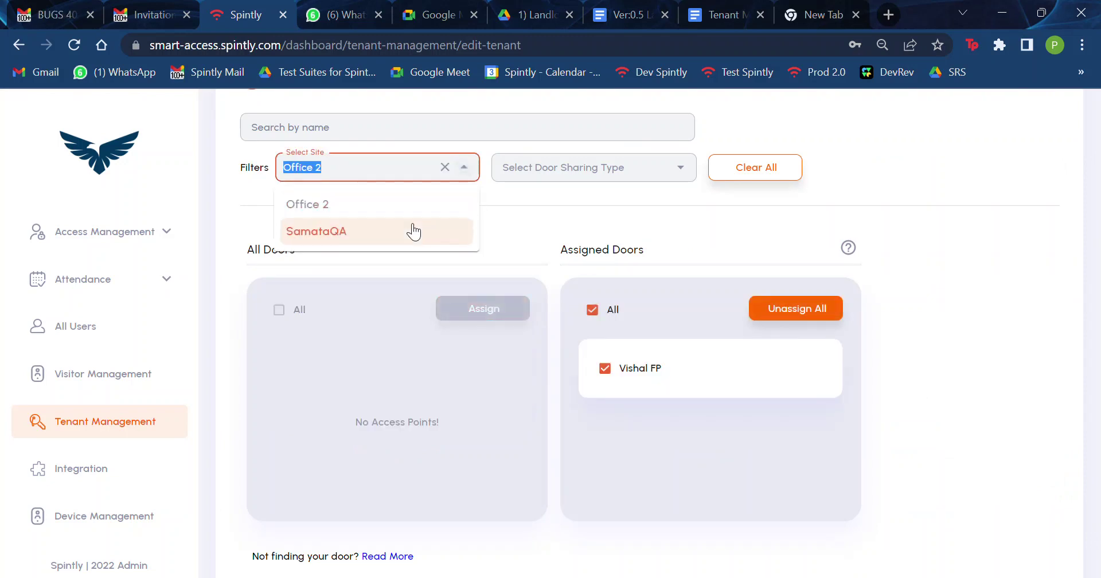
{"action": "left_click", "coordinate": [412, 228]}
{"action": "left_click", "coordinate": [312, 368]}
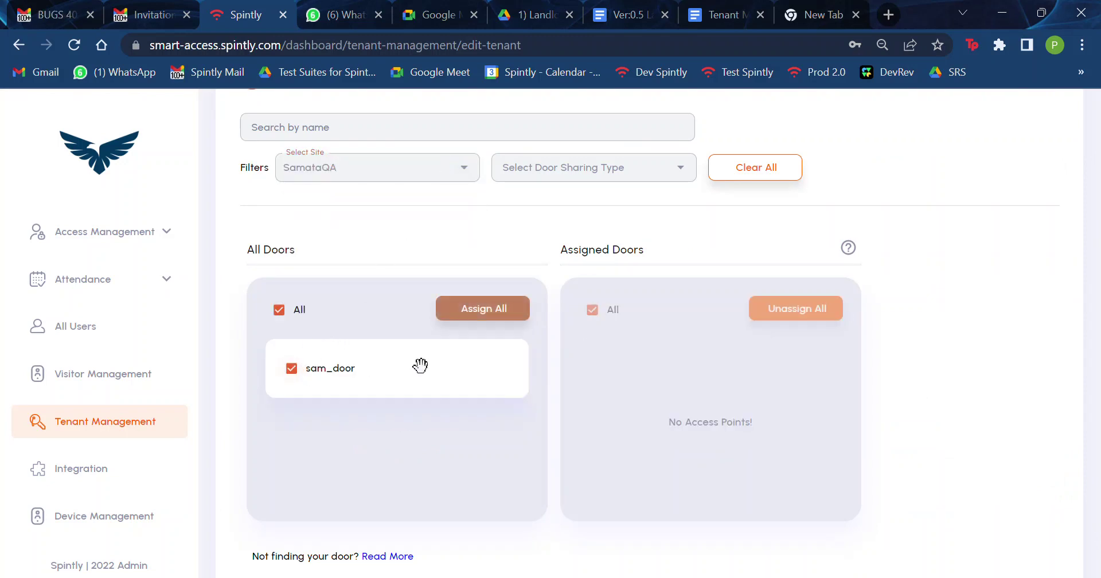
{"action": "left_click", "coordinate": [503, 311]}
{"action": "scroll", "coordinate": [867, 405], "scroll_direction": "down", "scroll_amount": 3}
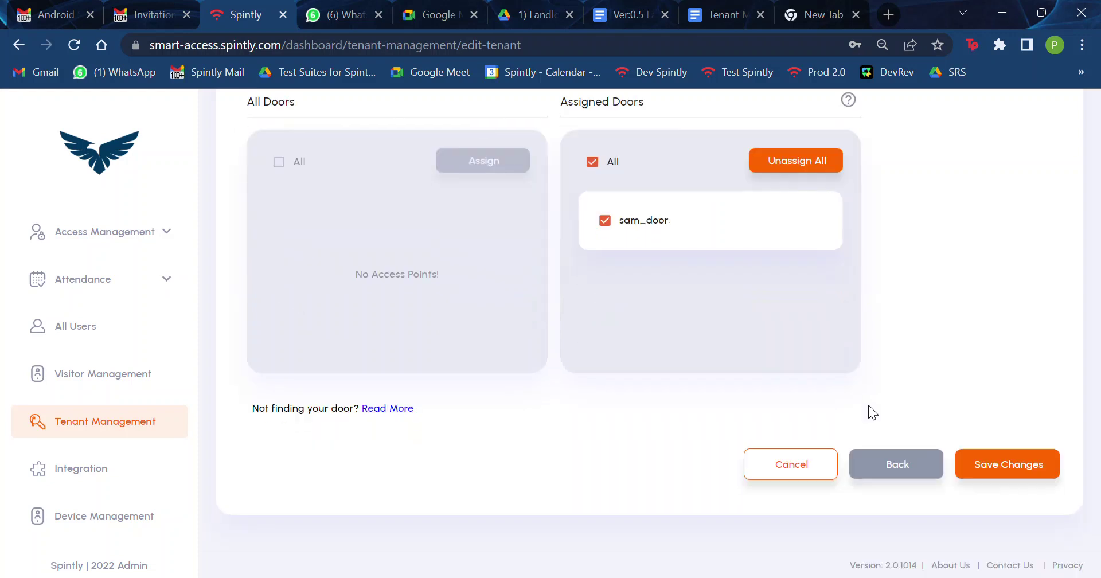
{"action": "left_click", "coordinate": [1015, 464]}
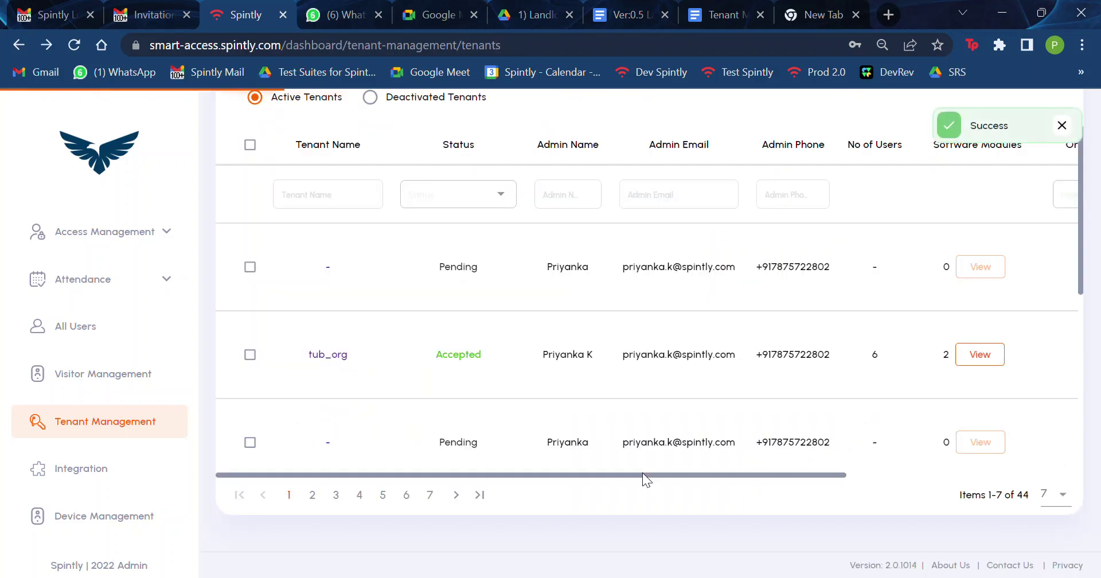
{"action": "double_click", "coordinate": [471, 273]}
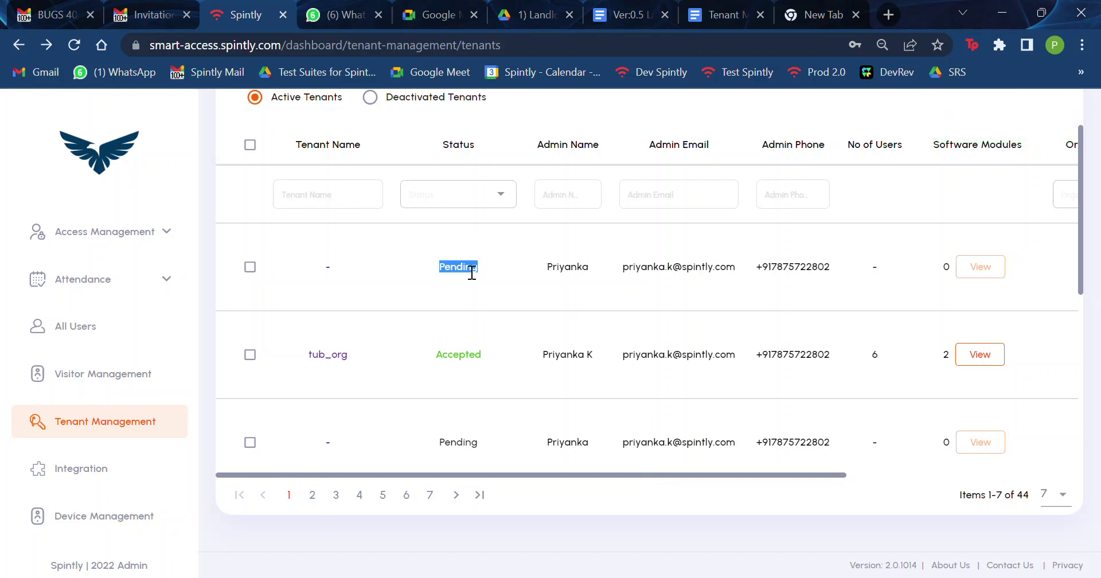
{"action": "left_click", "coordinate": [615, 276]}
{"action": "scroll", "coordinate": [615, 275], "scroll_direction": "right", "scroll_amount": 5}
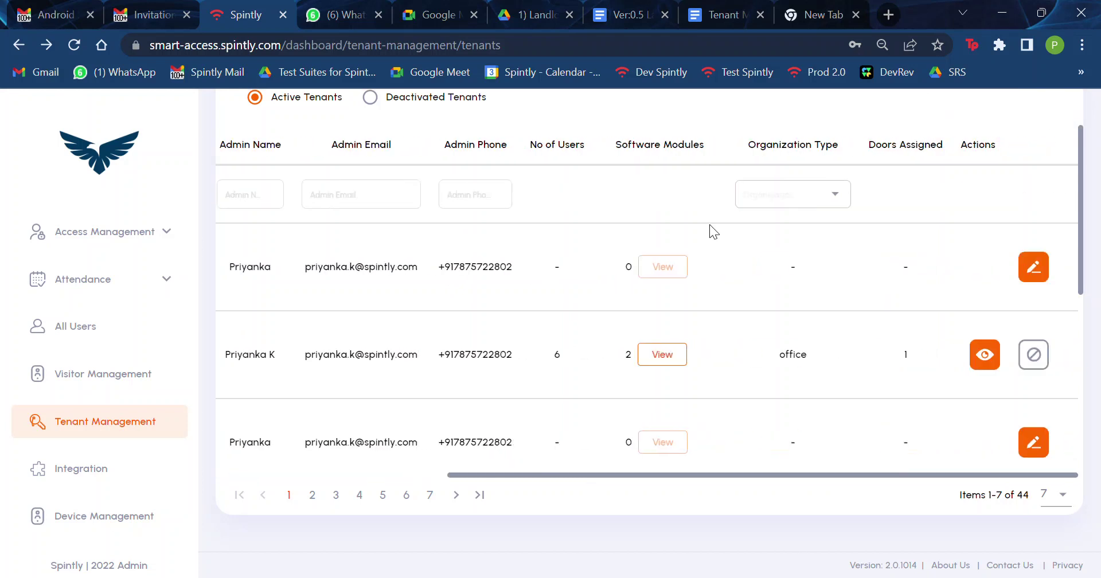
{"action": "left_click", "coordinate": [1044, 277]}
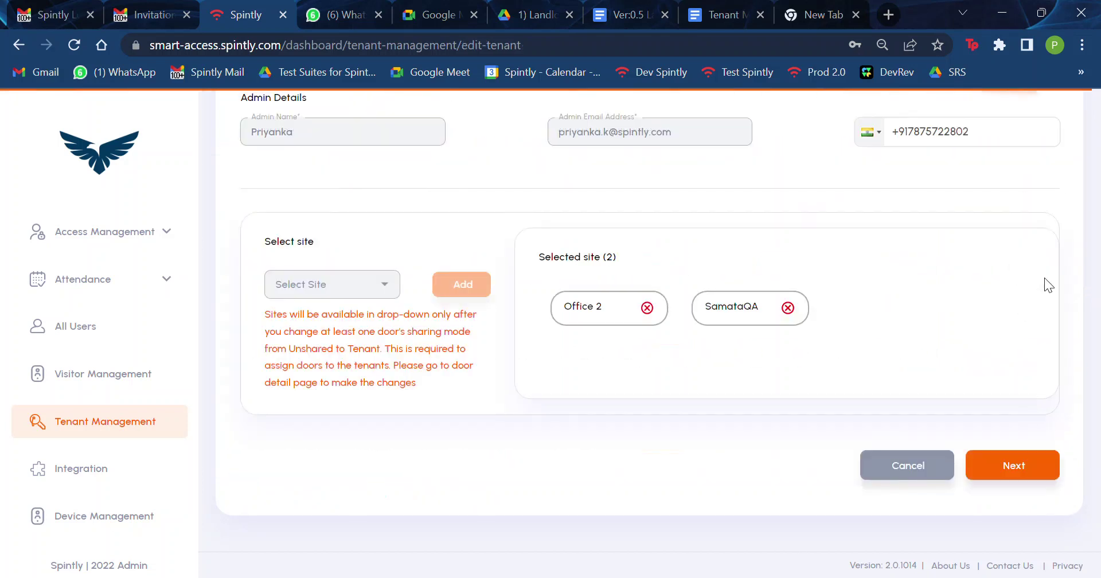
{"action": "double_click", "coordinate": [604, 257]}
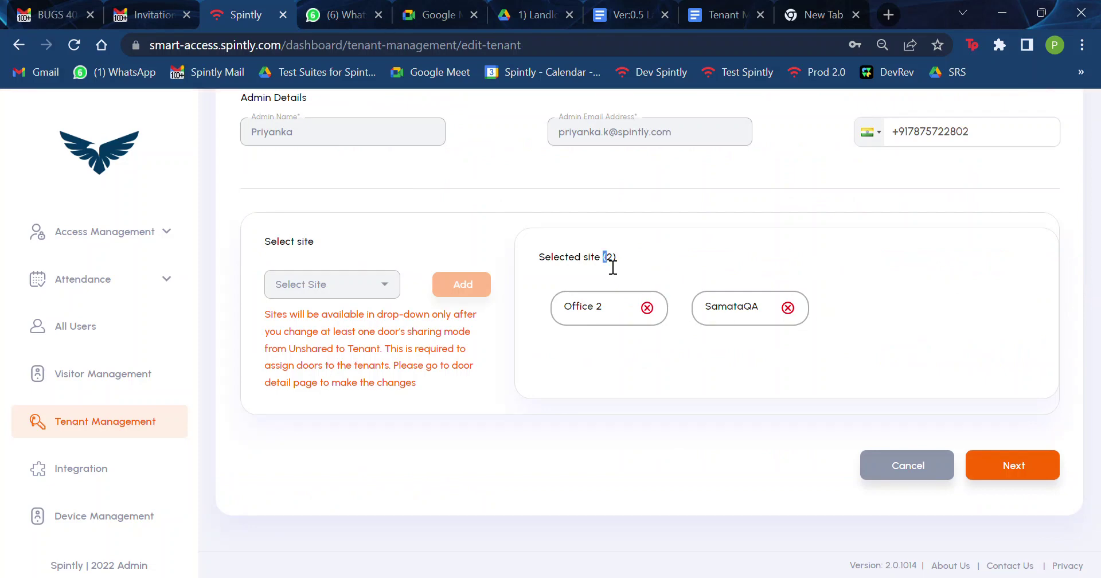
{"action": "left_click", "coordinate": [897, 464]}
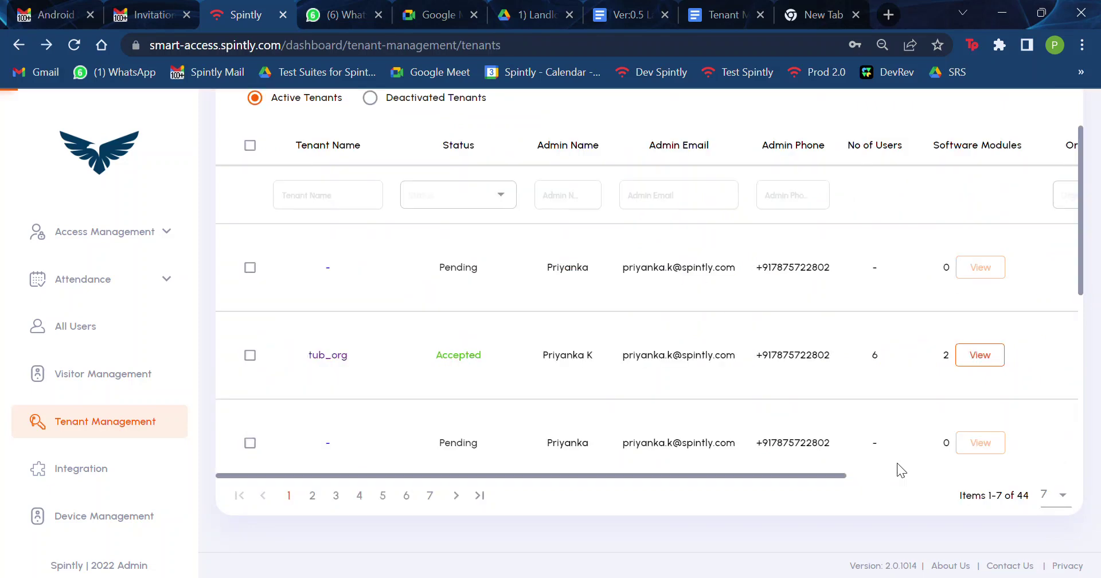
{"action": "scroll", "coordinate": [546, 342], "scroll_direction": "down", "scroll_amount": 1}
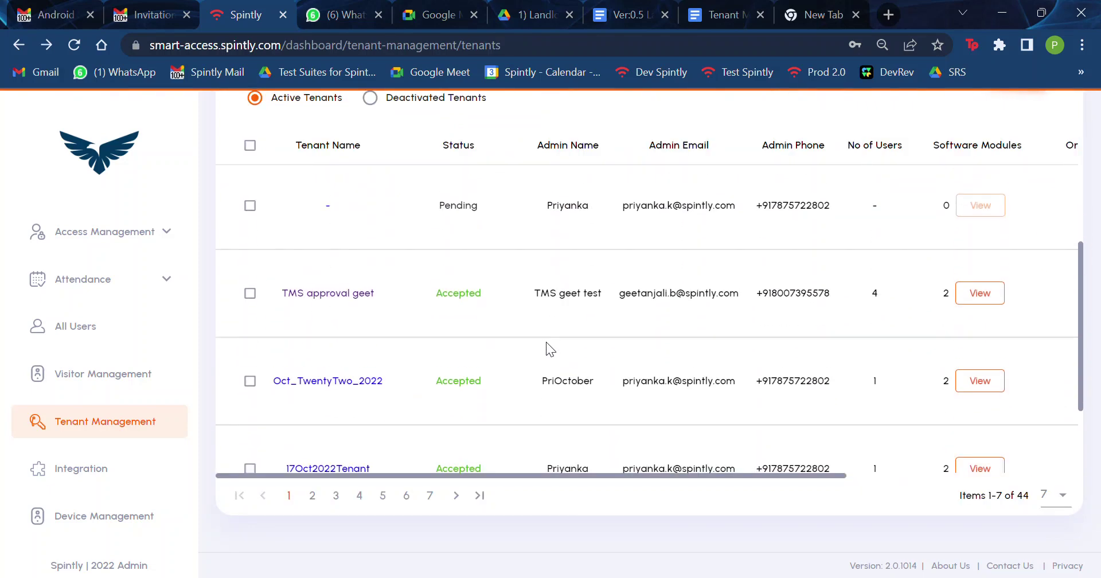
{"action": "double_click", "coordinate": [458, 291]}
{"action": "scroll", "coordinate": [631, 347], "scroll_direction": "right", "scroll_amount": 5}
{"action": "scroll", "coordinate": [631, 346], "scroll_direction": "up", "scroll_amount": 1}
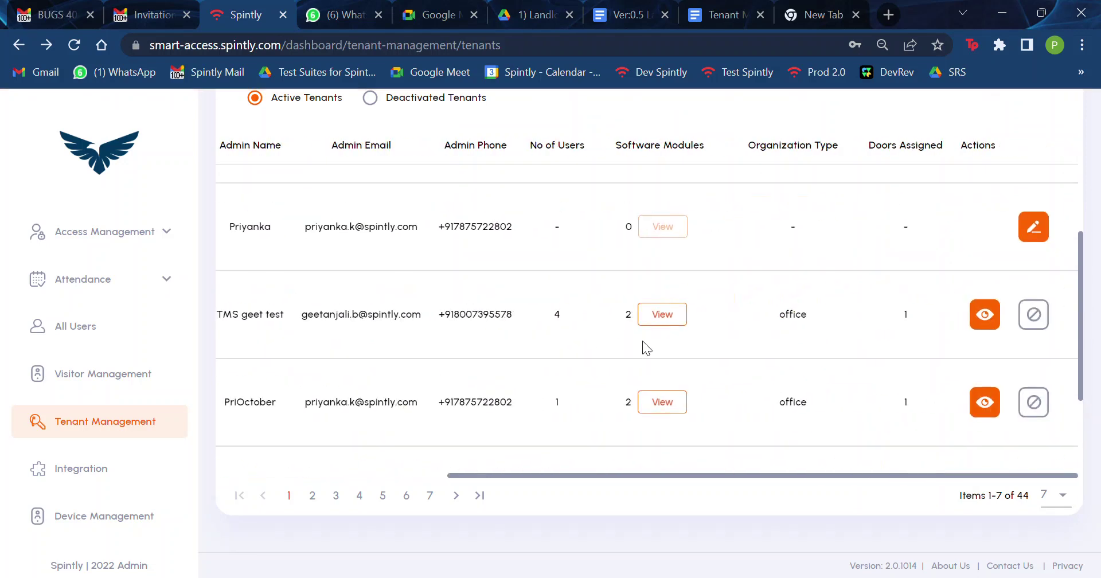
- Unassign Door Lock 1 from the TMS approval geet tenant's FR_QA doors
{"action": "left_click", "coordinate": [985, 315]}
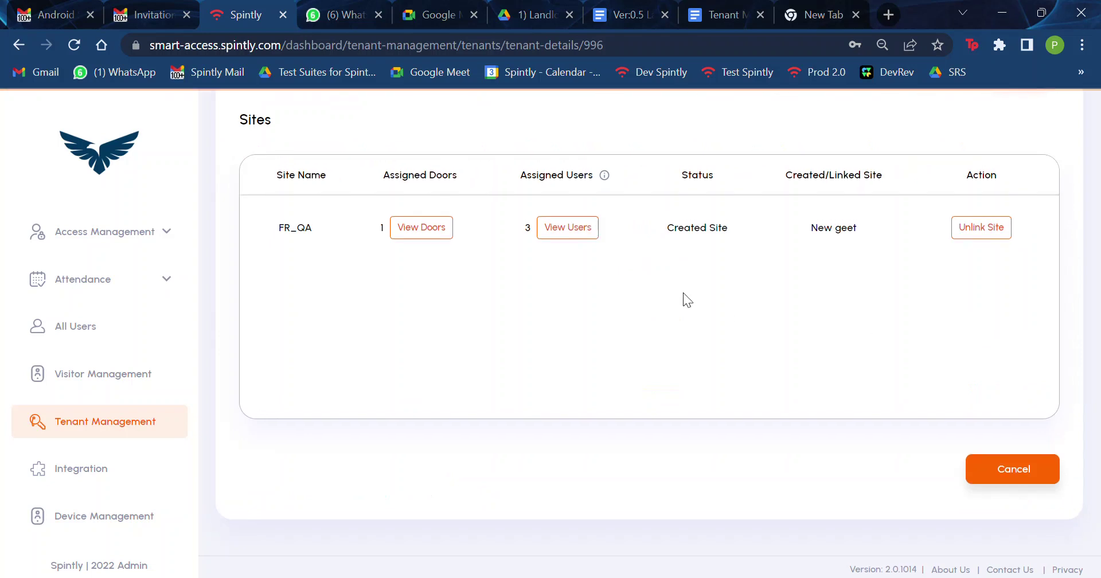
{"action": "scroll", "coordinate": [630, 304], "scroll_direction": "up", "scroll_amount": 2}
{"action": "left_click", "coordinate": [433, 318]}
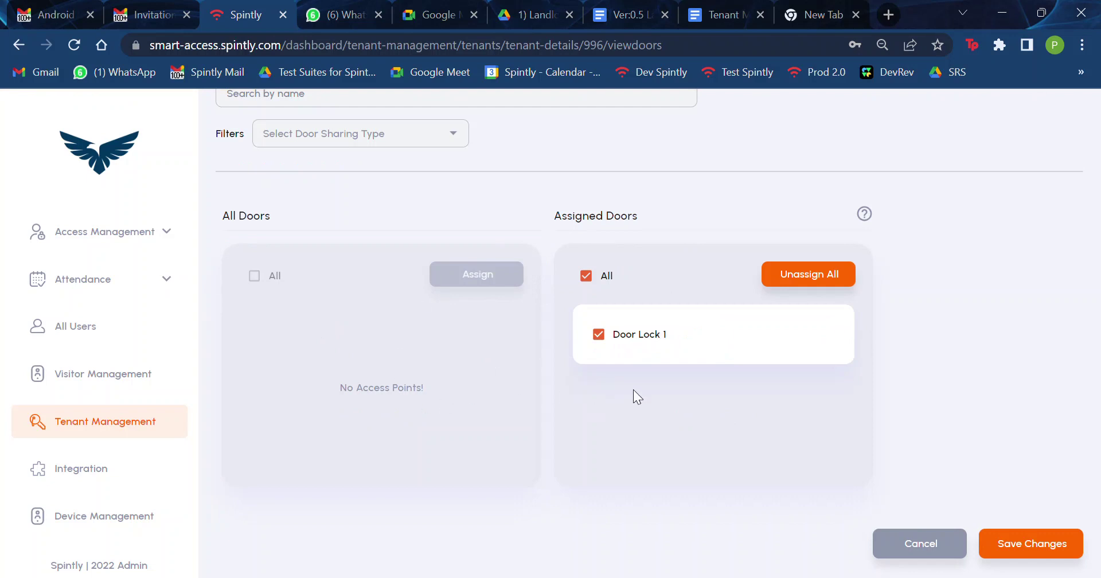
{"action": "left_click", "coordinate": [599, 335]}
{"action": "left_click", "coordinate": [622, 334]}
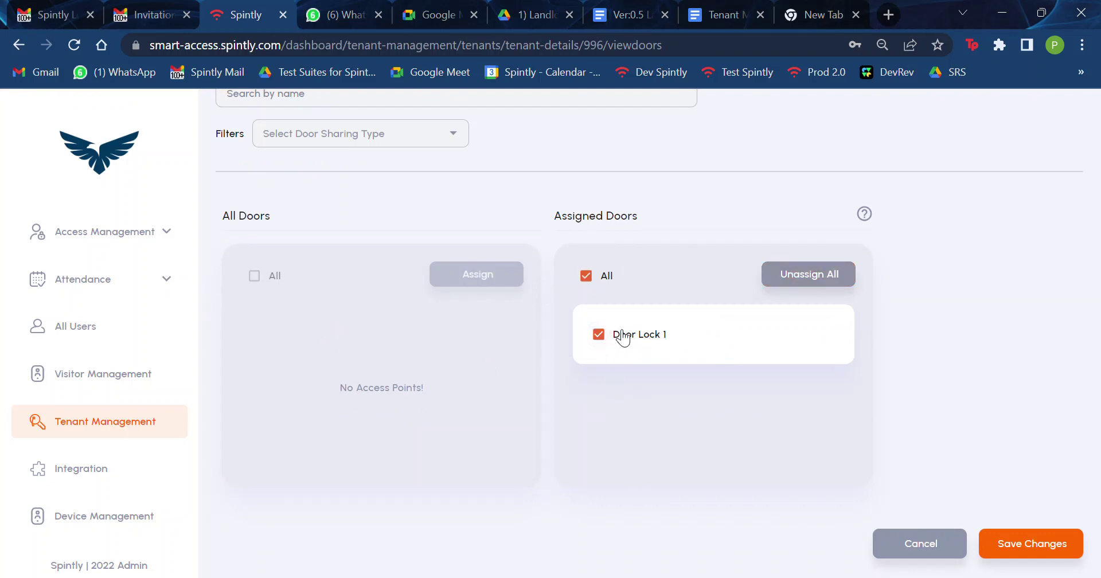
{"action": "left_click", "coordinate": [841, 275]}
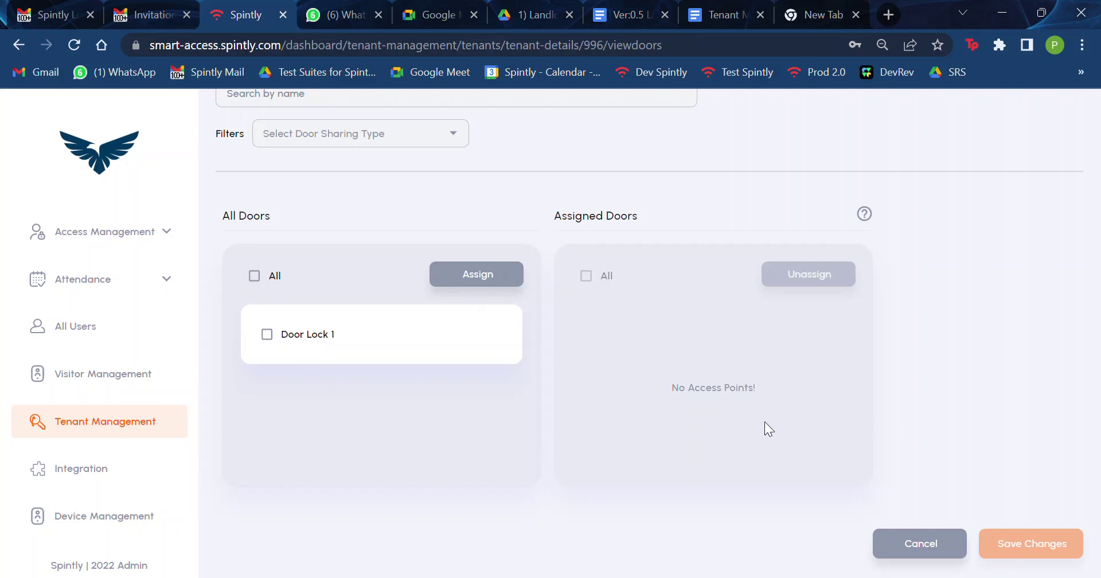
- Discard the door change, keeping FR_QA's one door, and return to Active Tenants
{"action": "left_click", "coordinate": [926, 539]}
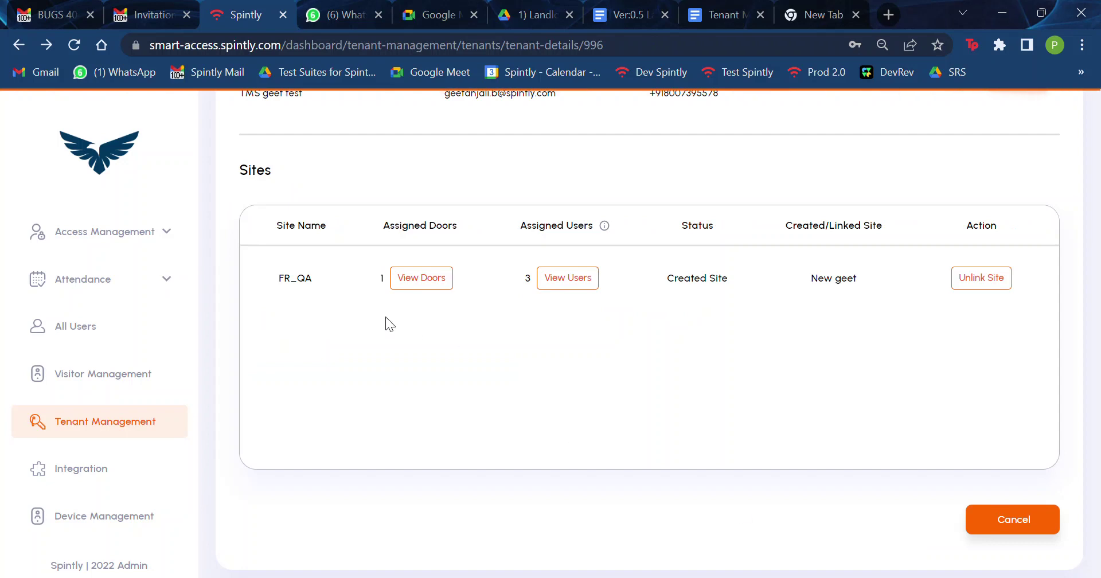
{"action": "double_click", "coordinate": [305, 291]}
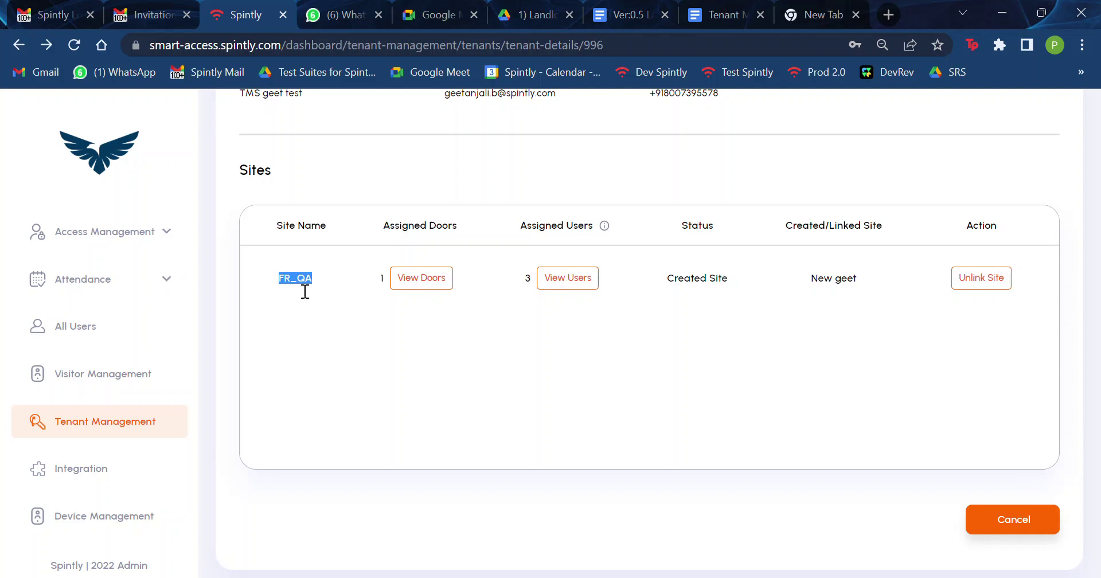
{"action": "left_click", "coordinate": [1014, 516]}
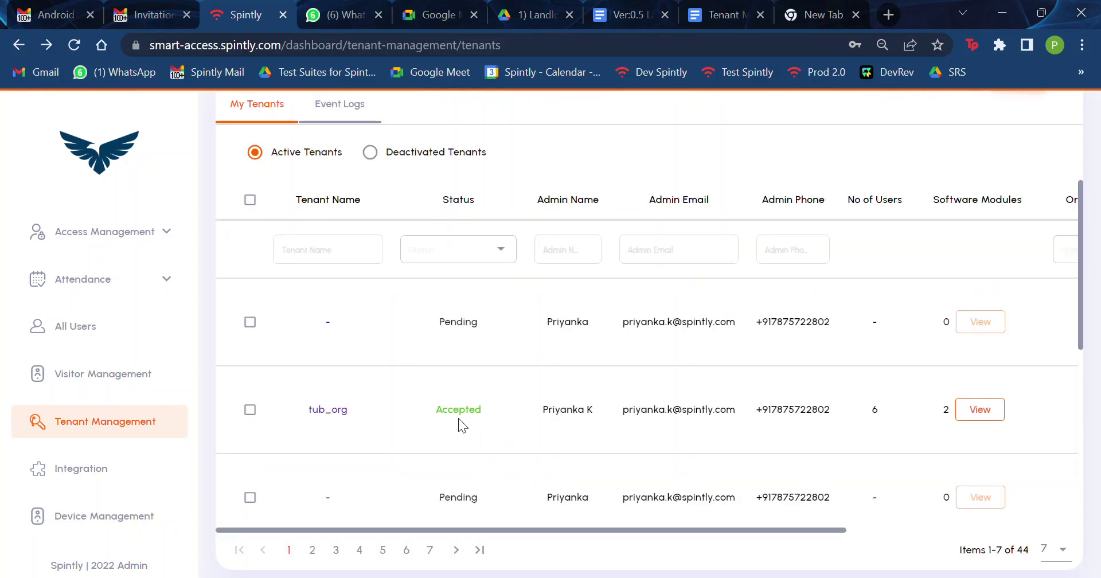
{"action": "scroll", "coordinate": [480, 435], "scroll_direction": "down", "scroll_amount": 2}
{"action": "scroll", "coordinate": [480, 442], "scroll_direction": "right", "scroll_amount": 5}
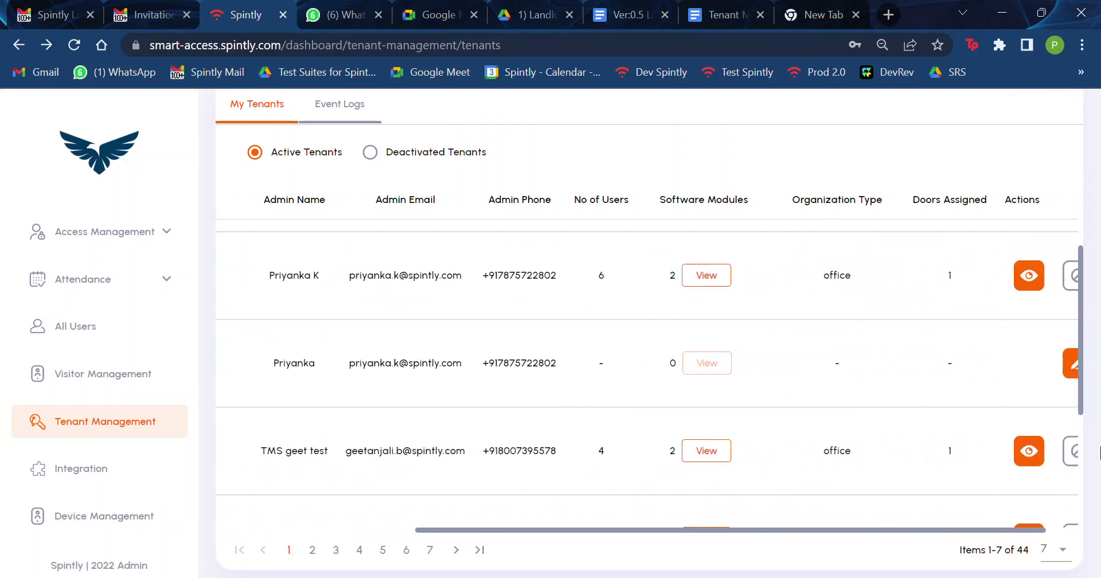
{"action": "scroll", "coordinate": [983, 459], "scroll_direction": "right", "scroll_amount": 1}
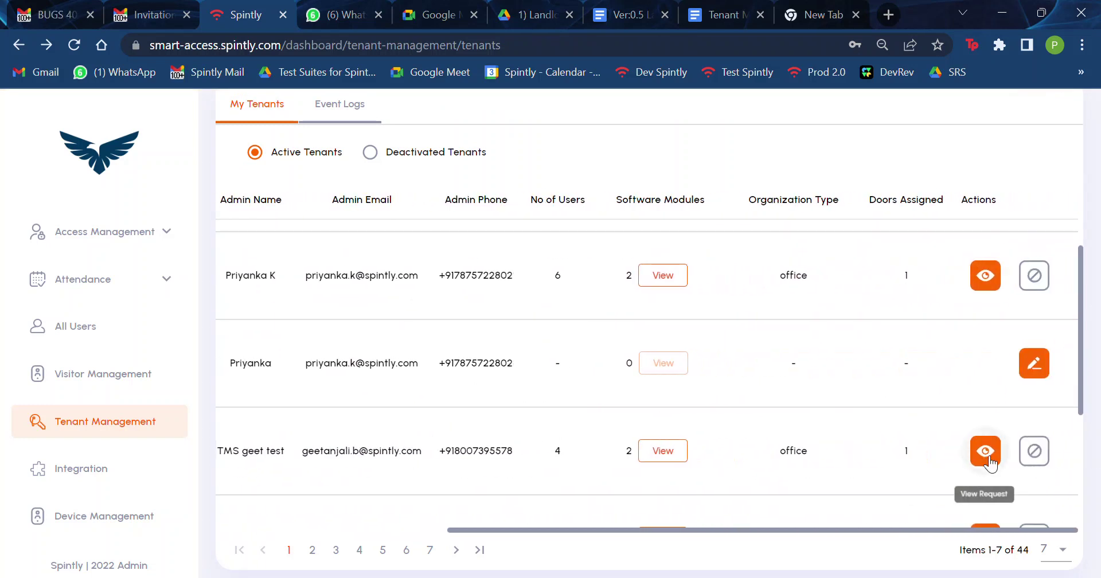
- View the TMS geet test tenant's details showing site FR_QA with 1 door and 3 users
{"action": "left_click", "coordinate": [989, 457]}
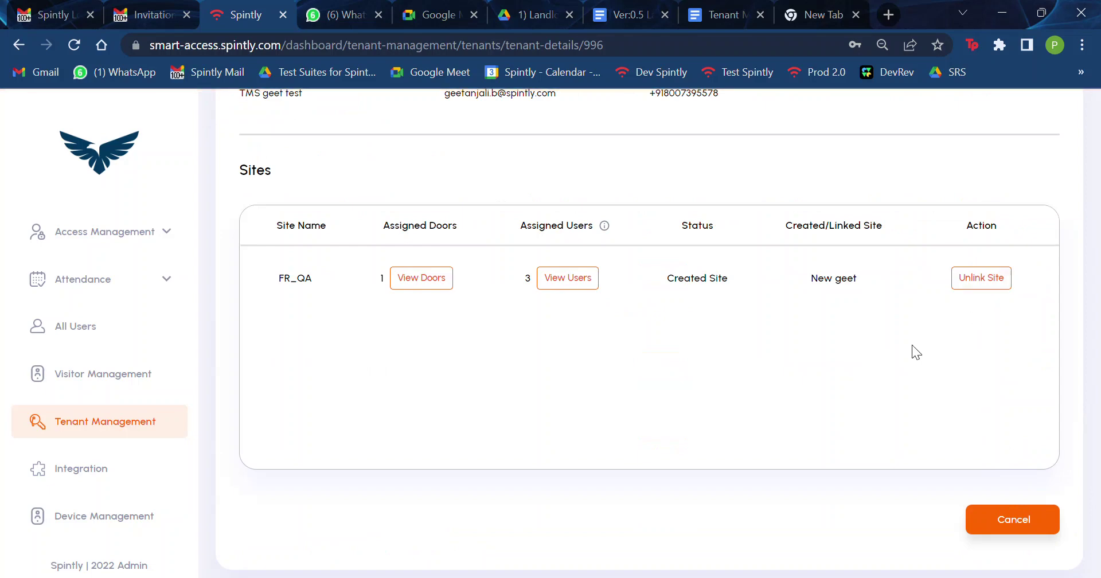
{"action": "scroll", "coordinate": [914, 350], "scroll_direction": "up", "scroll_amount": 3}
{"action": "scroll", "coordinate": [912, 345], "scroll_direction": "down", "scroll_amount": 2}
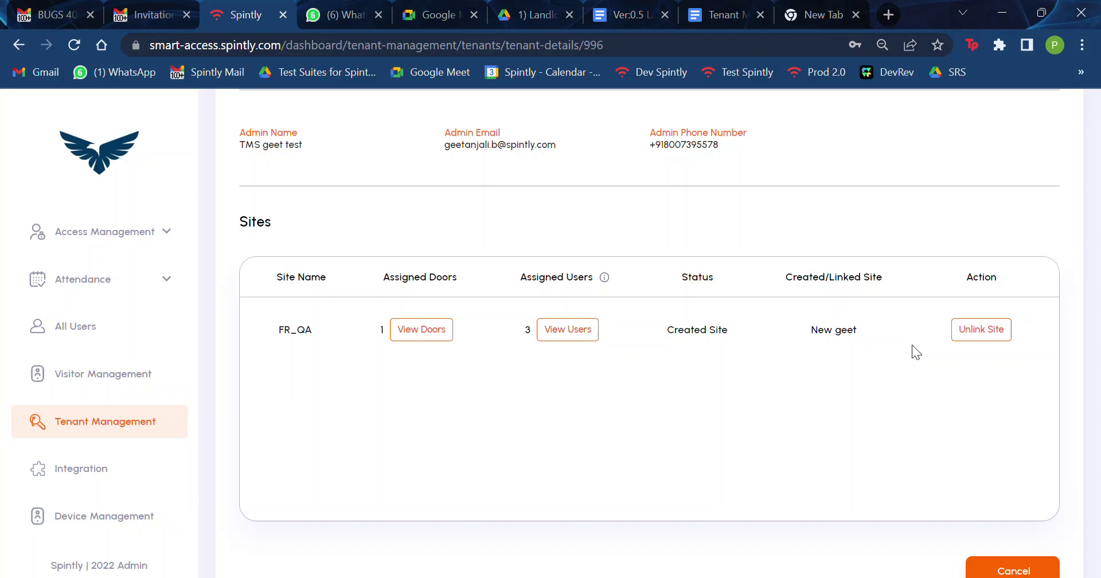
- Unlink the FR_QA site from the TMS approval geet tenant and confirm
{"action": "left_click", "coordinate": [997, 339]}
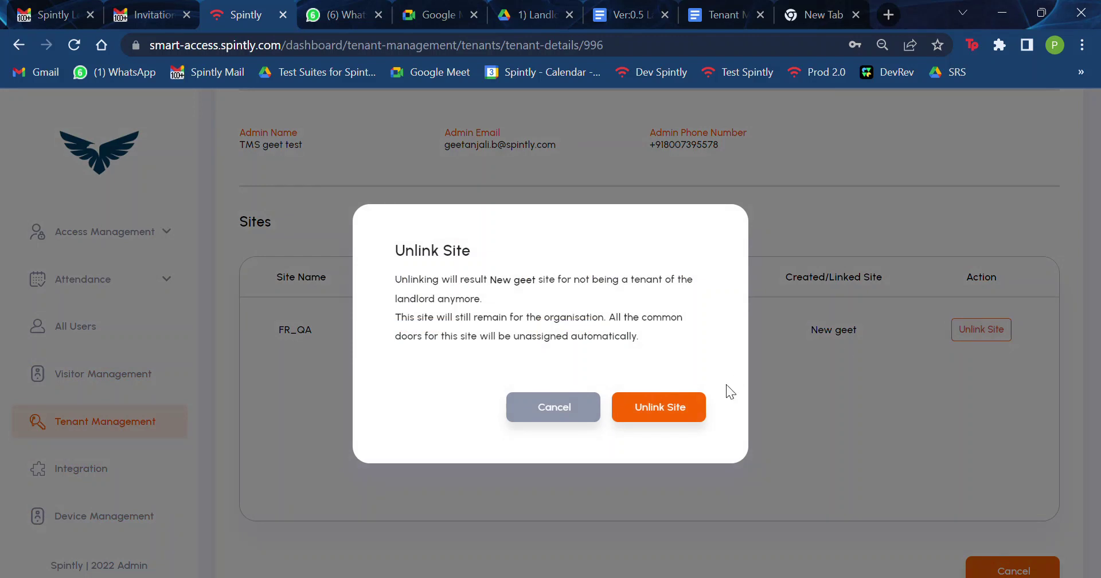
{"action": "left_click", "coordinate": [684, 401]}
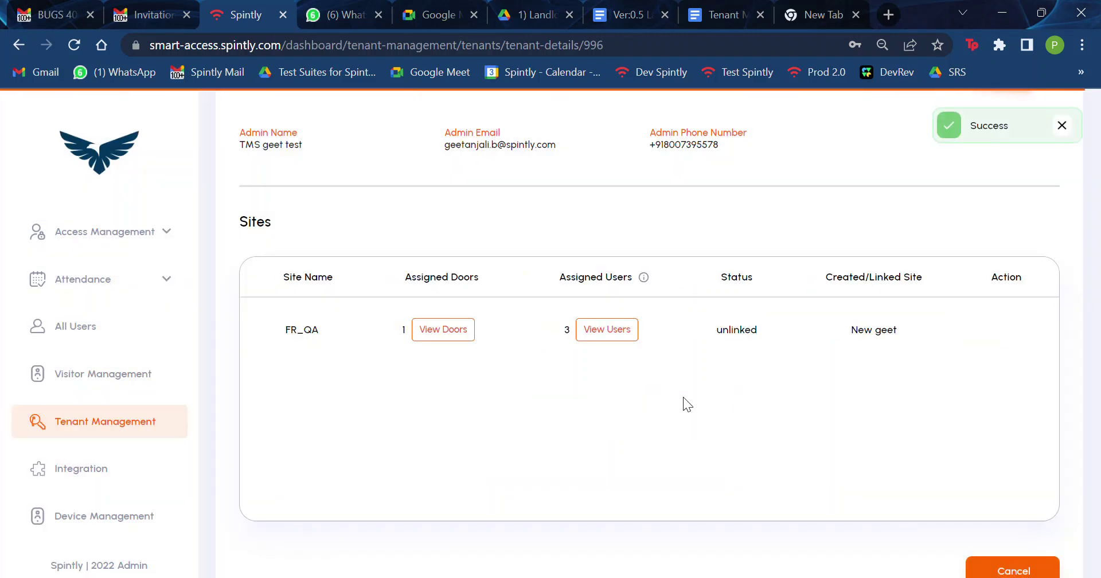
{"action": "double_click", "coordinate": [726, 337]}
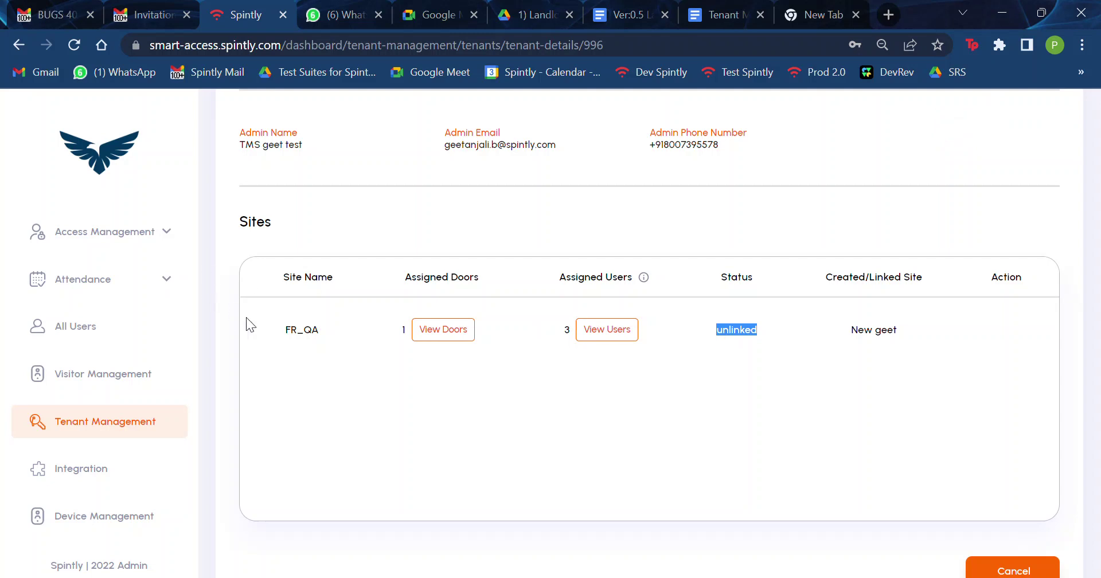
{"action": "double_click", "coordinate": [308, 336]}
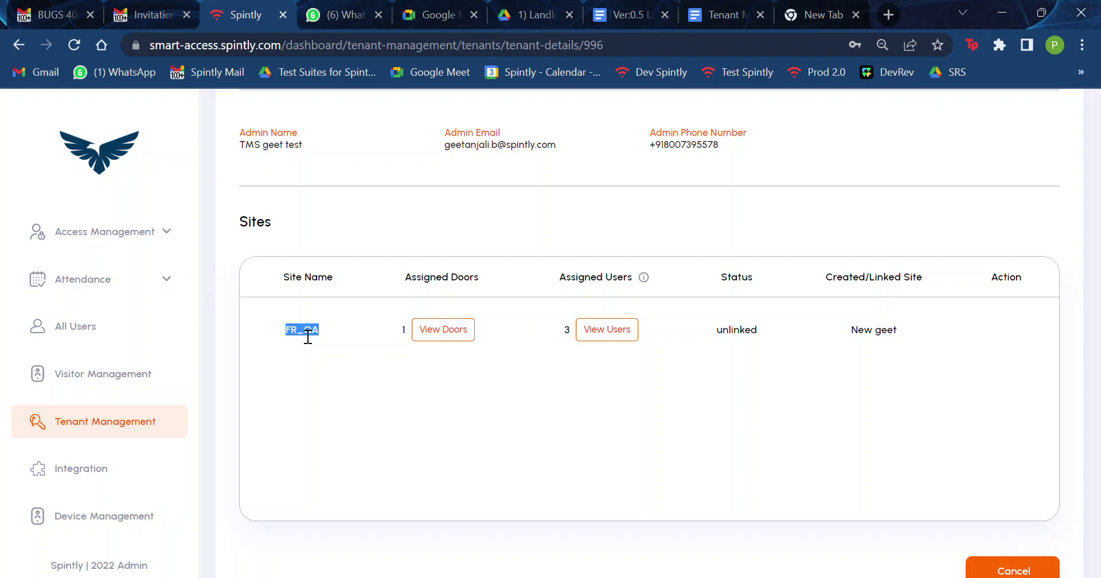
{"action": "scroll", "coordinate": [838, 405], "scroll_direction": "down", "scroll_amount": 2}
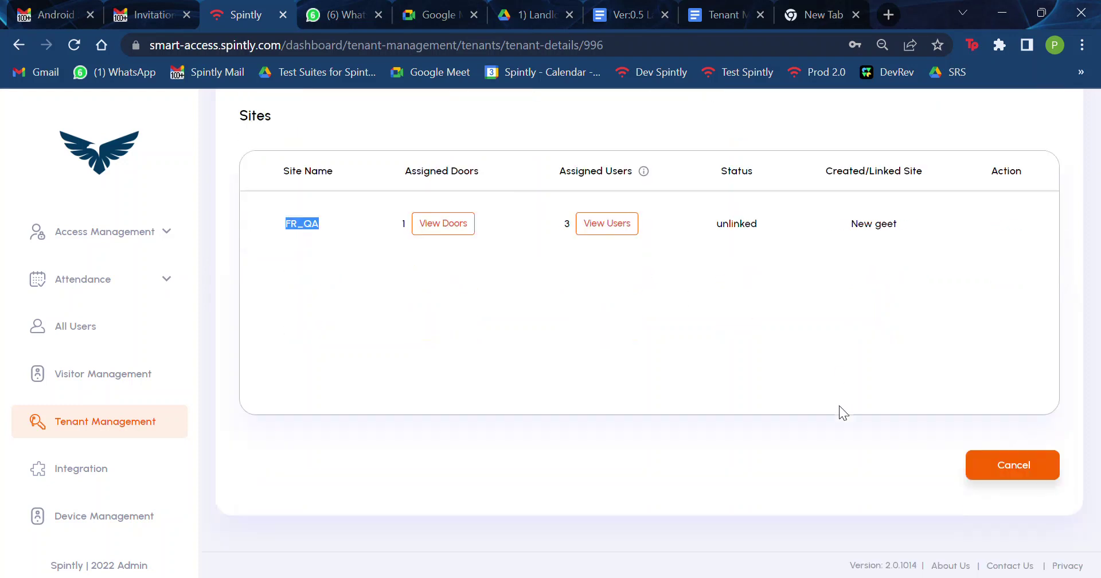
{"action": "scroll", "coordinate": [820, 189], "scroll_direction": "up", "scroll_amount": 3}
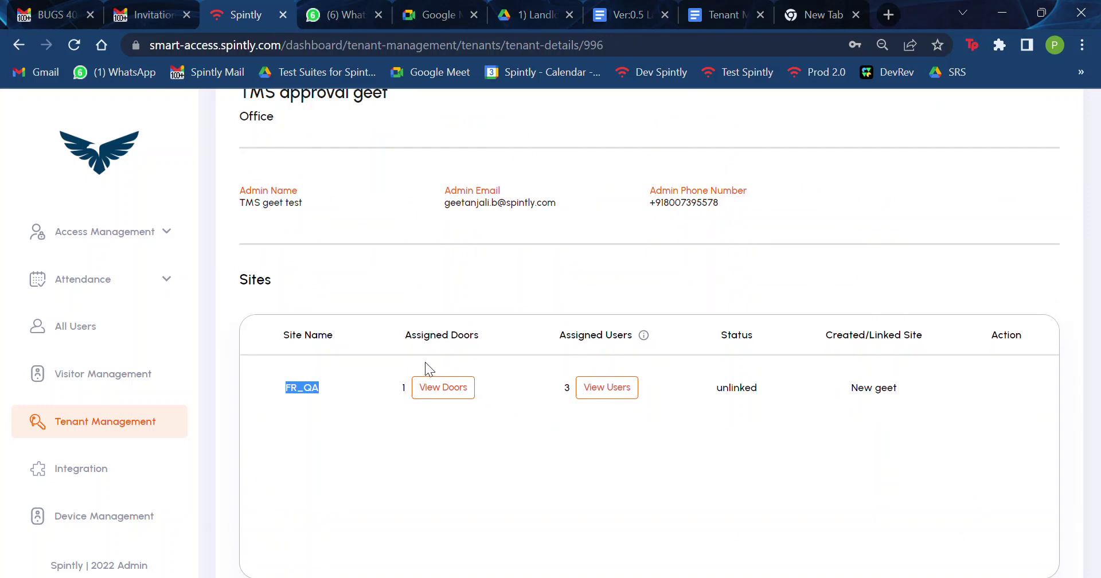
{"action": "scroll", "coordinate": [424, 362], "scroll_direction": "down", "scroll_amount": 3}
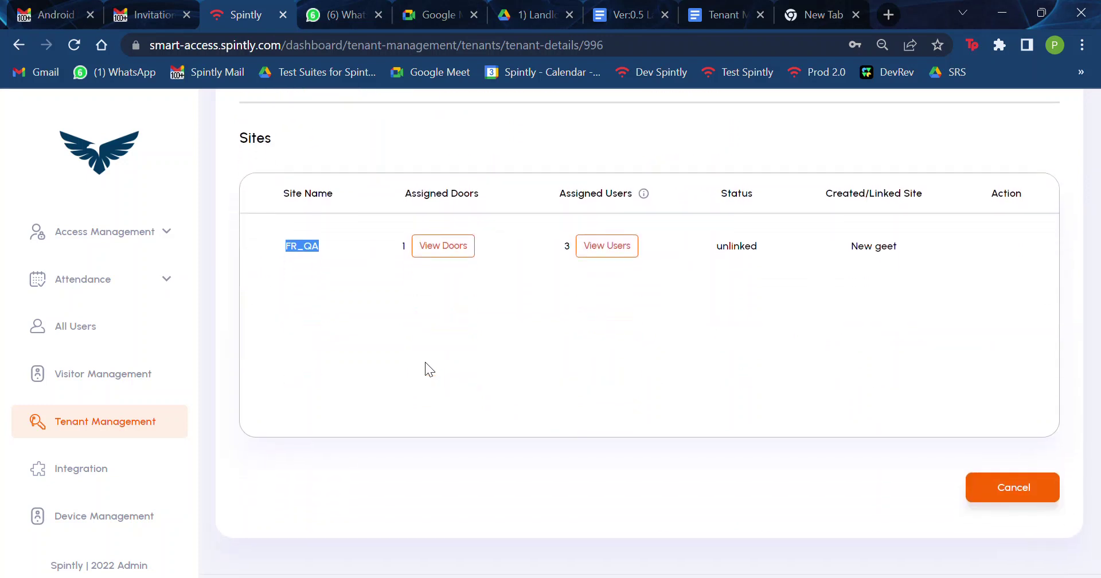
- Leave the tenant details and filter the tenants list to Rejected status
{"action": "left_click", "coordinate": [1013, 483]}
{"action": "scroll", "coordinate": [993, 401], "scroll_direction": "down", "scroll_amount": 5}
{"action": "scroll", "coordinate": [993, 401], "scroll_direction": "up", "scroll_amount": 5}
{"action": "scroll", "coordinate": [993, 401], "scroll_direction": "right", "scroll_amount": 1}
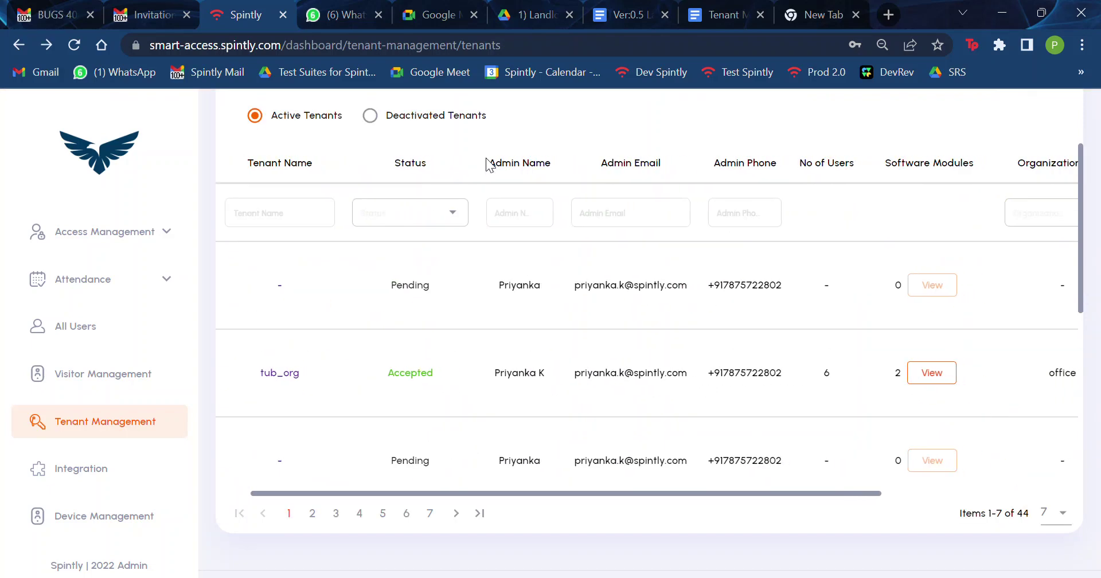
{"action": "left_click", "coordinate": [453, 215]}
{"action": "left_click", "coordinate": [440, 248]}
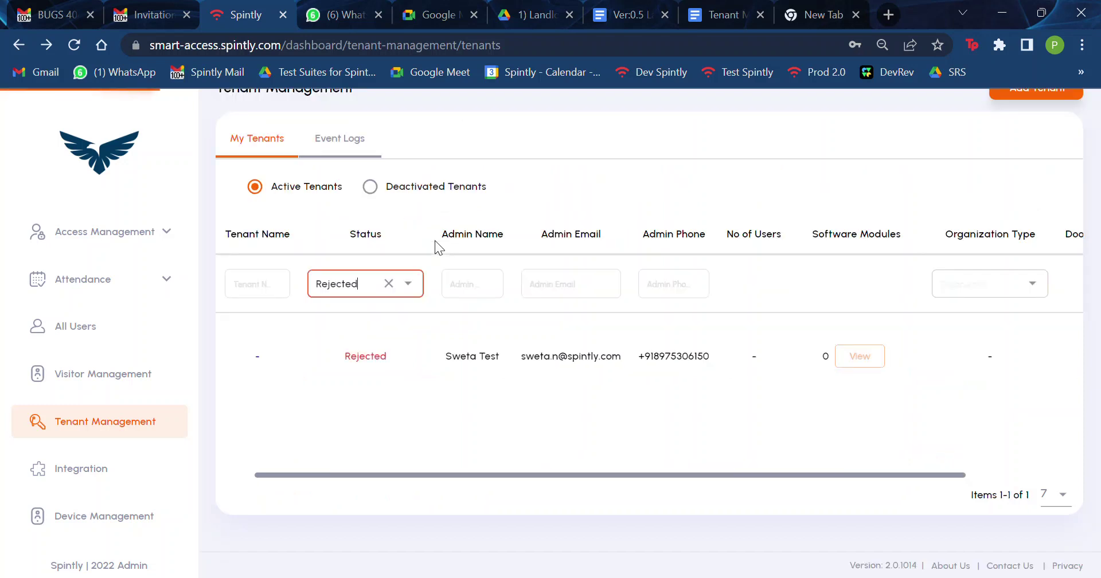
- Check the rejected tenant's Office 2 site doors, finding none
{"action": "scroll", "coordinate": [658, 345], "scroll_direction": "right", "scroll_amount": 3}
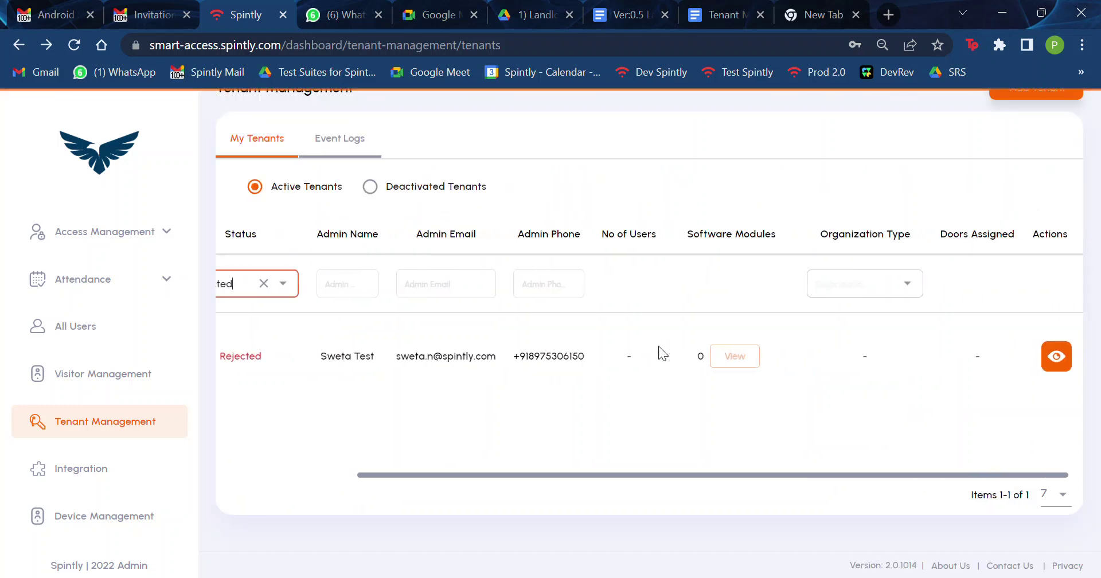
{"action": "left_click", "coordinate": [1034, 367]}
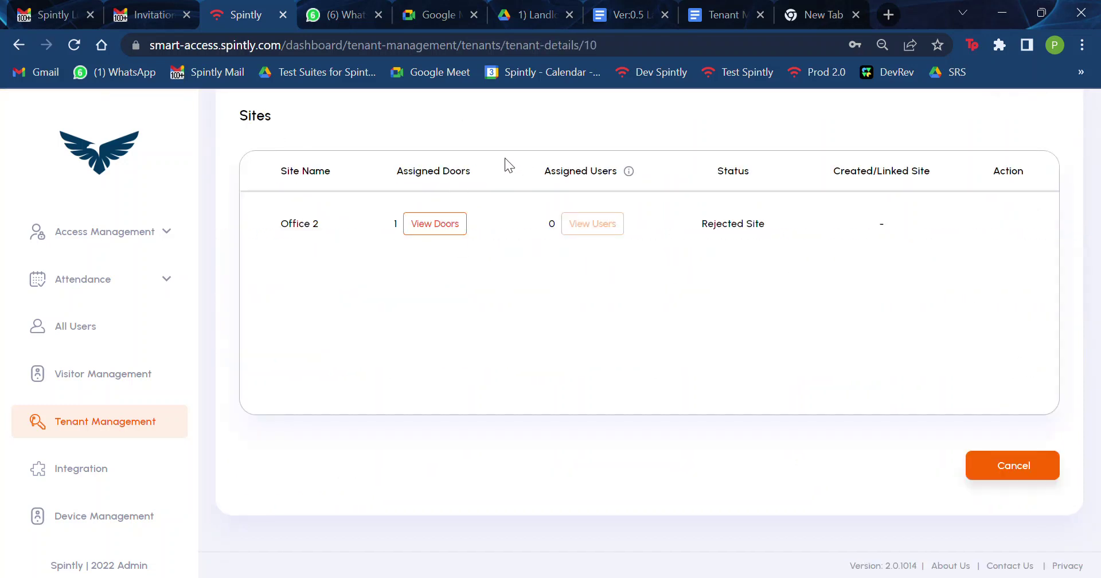
{"action": "left_click", "coordinate": [444, 222]}
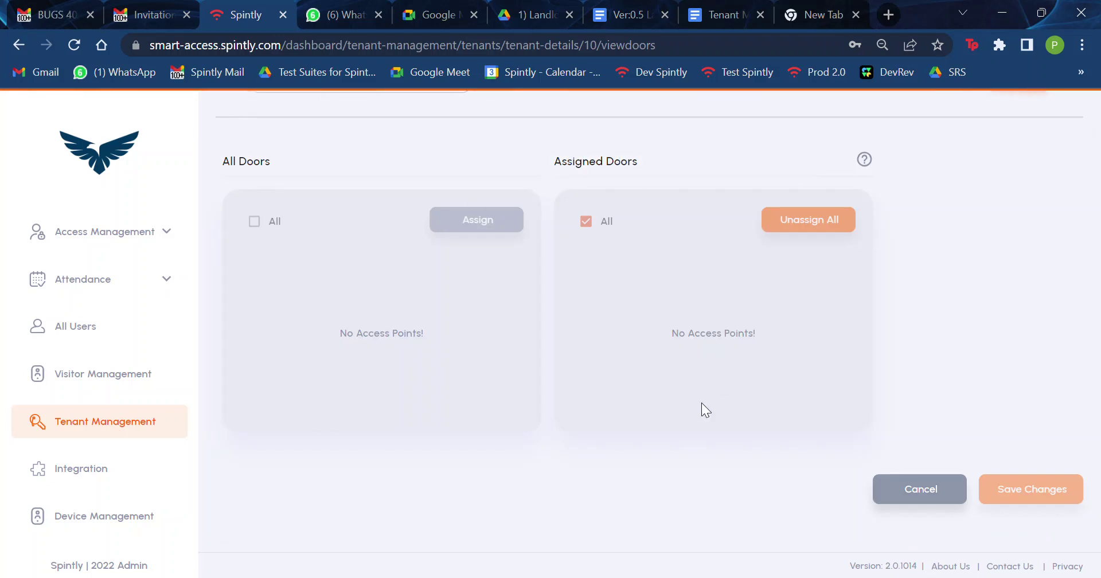
{"action": "left_click", "coordinate": [921, 489]}
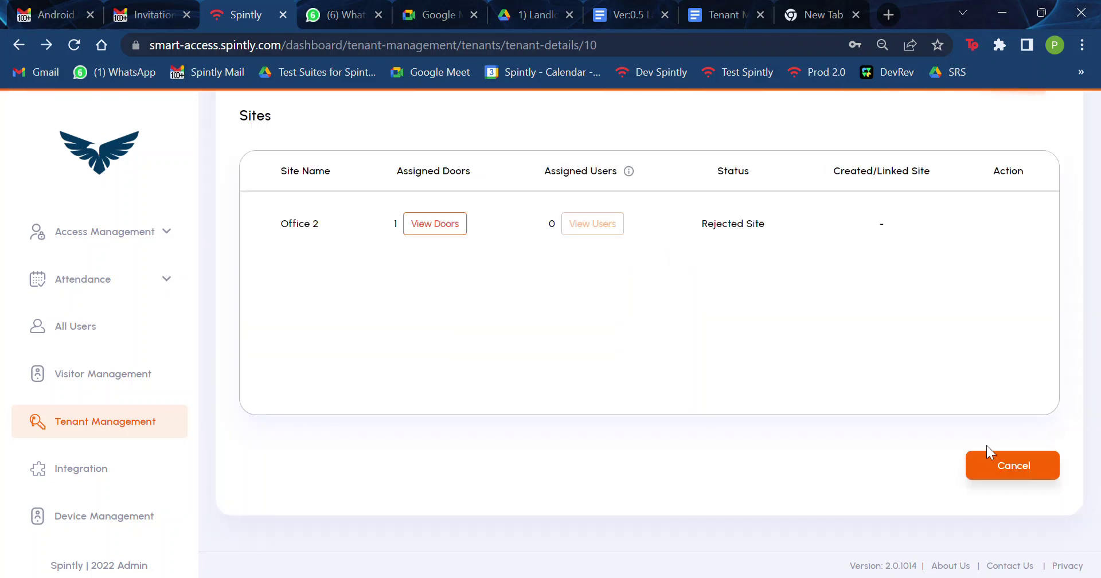
- Deactivate the TMS geet test tenant from the Active Tenants list
{"action": "left_click", "coordinate": [1030, 473]}
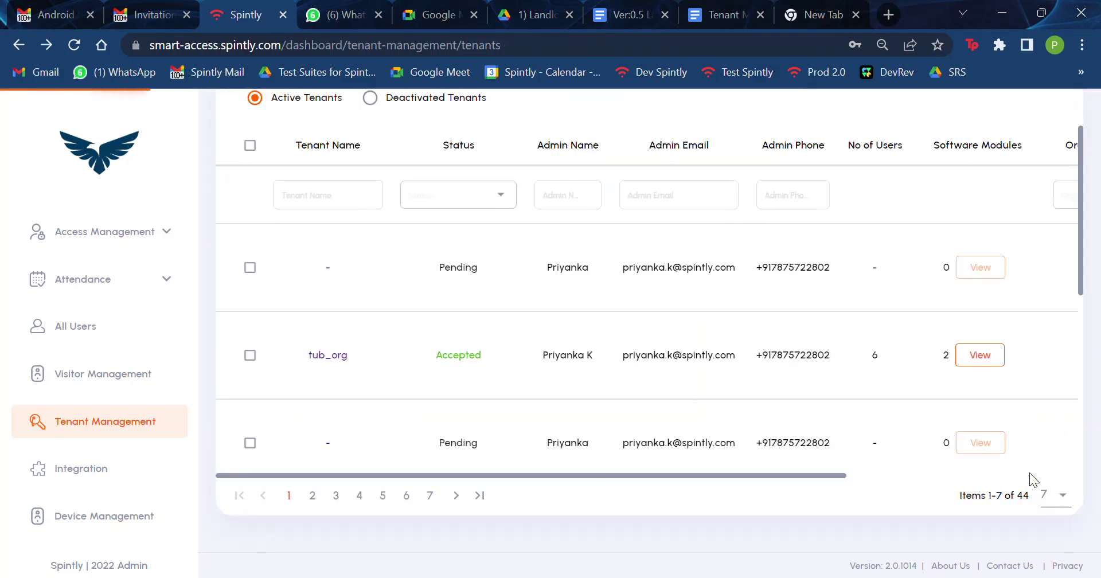
{"action": "scroll", "coordinate": [614, 366], "scroll_direction": "down", "scroll_amount": 7}
{"action": "scroll", "coordinate": [614, 366], "scroll_direction": "up", "scroll_amount": 6}
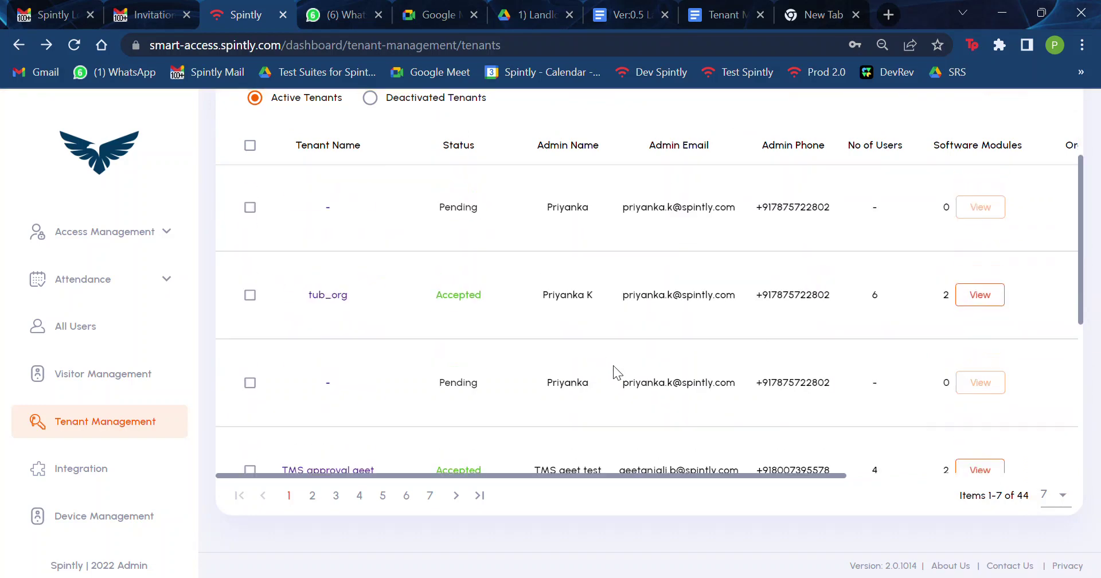
{"action": "scroll", "coordinate": [579, 367], "scroll_direction": "up", "scroll_amount": 1}
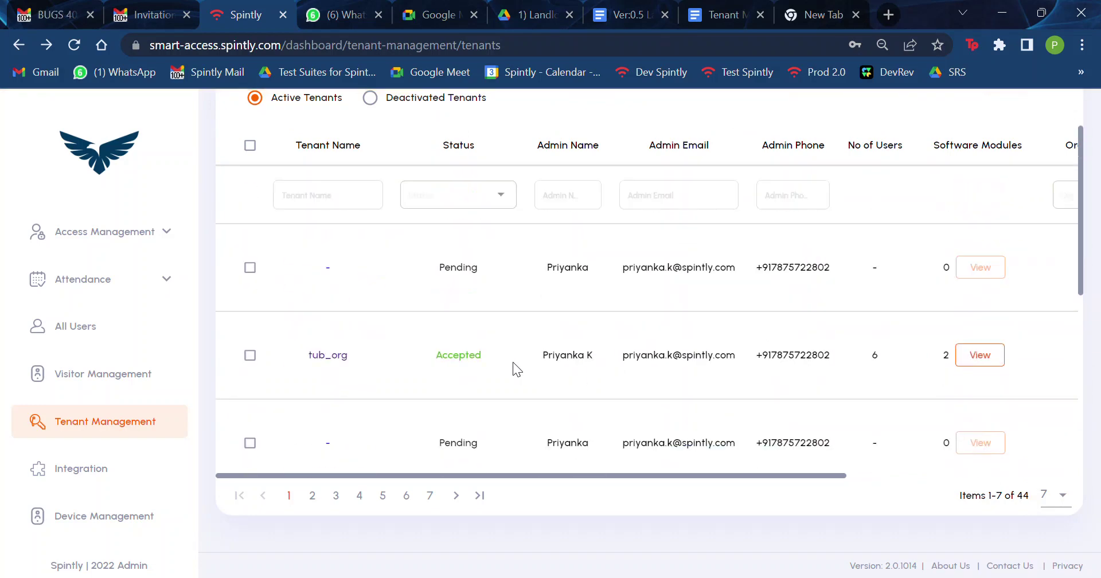
{"action": "scroll", "coordinate": [512, 365], "scroll_direction": "down", "scroll_amount": 3}
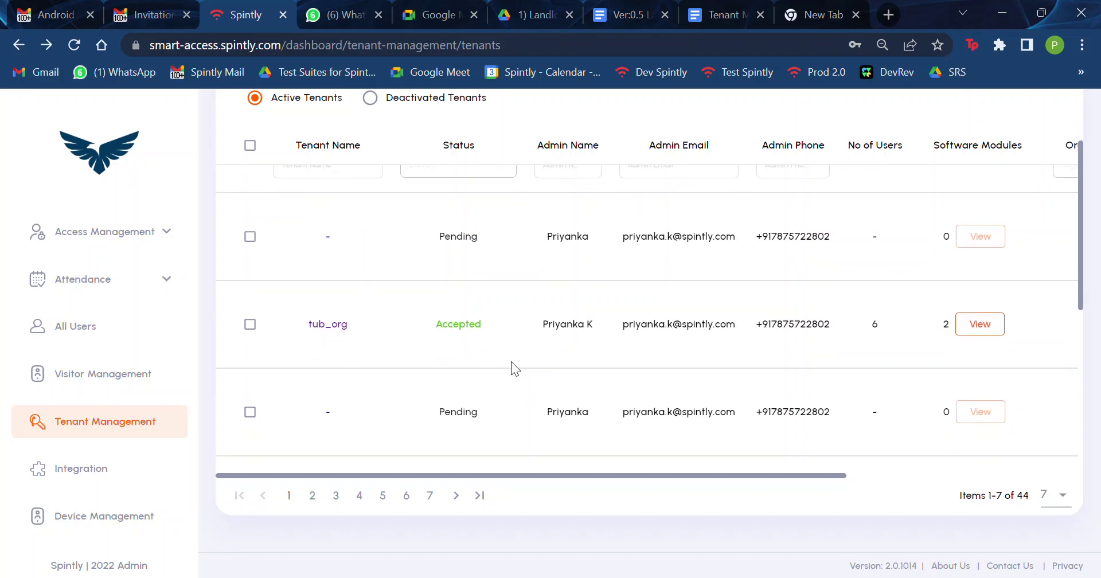
{"action": "scroll", "coordinate": [511, 366], "scroll_direction": "up", "scroll_amount": 1}
{"action": "scroll", "coordinate": [511, 365], "scroll_direction": "right", "scroll_amount": 5}
{"action": "scroll", "coordinate": [786, 384], "scroll_direction": "down", "scroll_amount": 1}
{"action": "scroll", "coordinate": [786, 384], "scroll_direction": "left", "scroll_amount": 1}
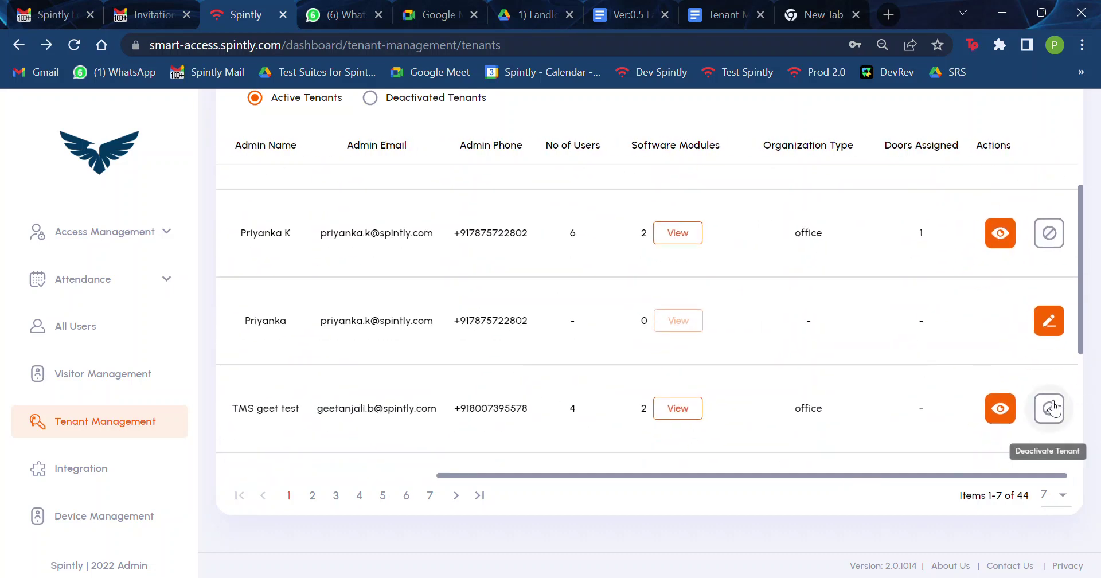
{"action": "left_click", "coordinate": [1053, 407]}
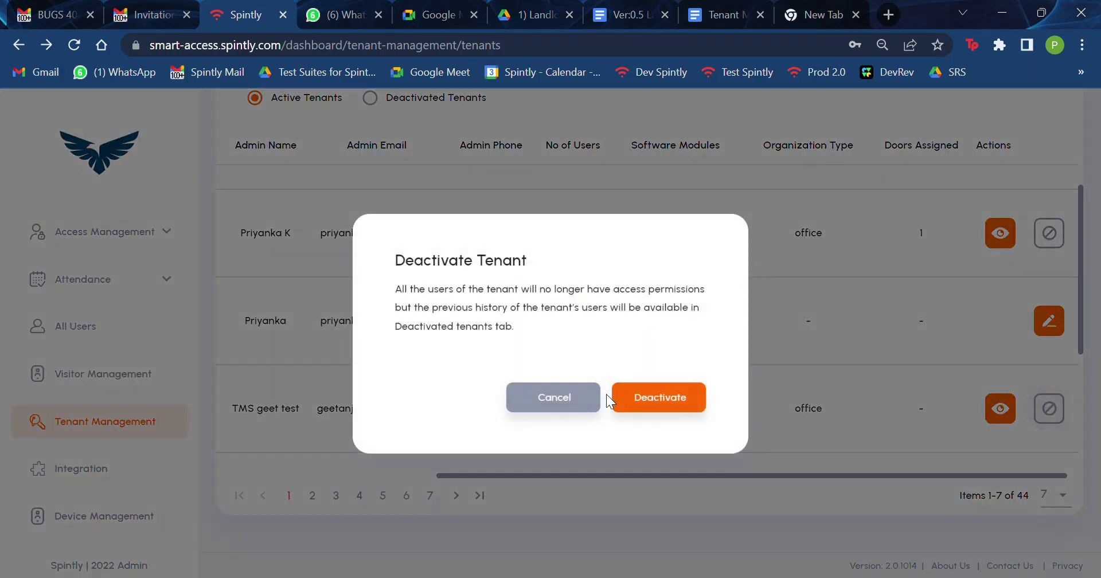
{"action": "left_click", "coordinate": [657, 418]}
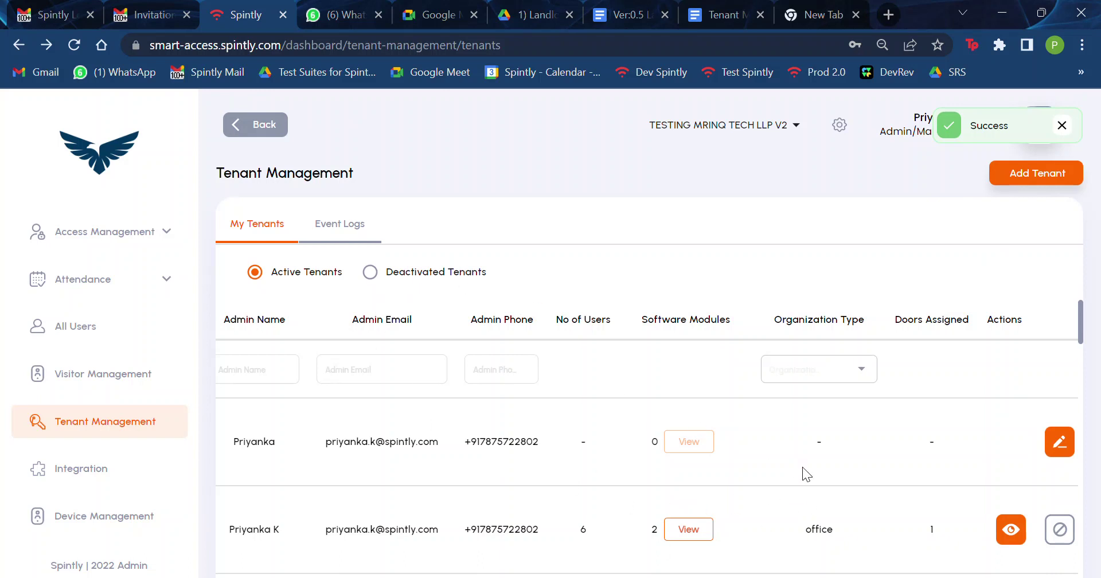
- Show Deactivated Tenants and start activating the second tenant, prefilled with site SwetaQA
{"action": "left_click", "coordinate": [372, 273]}
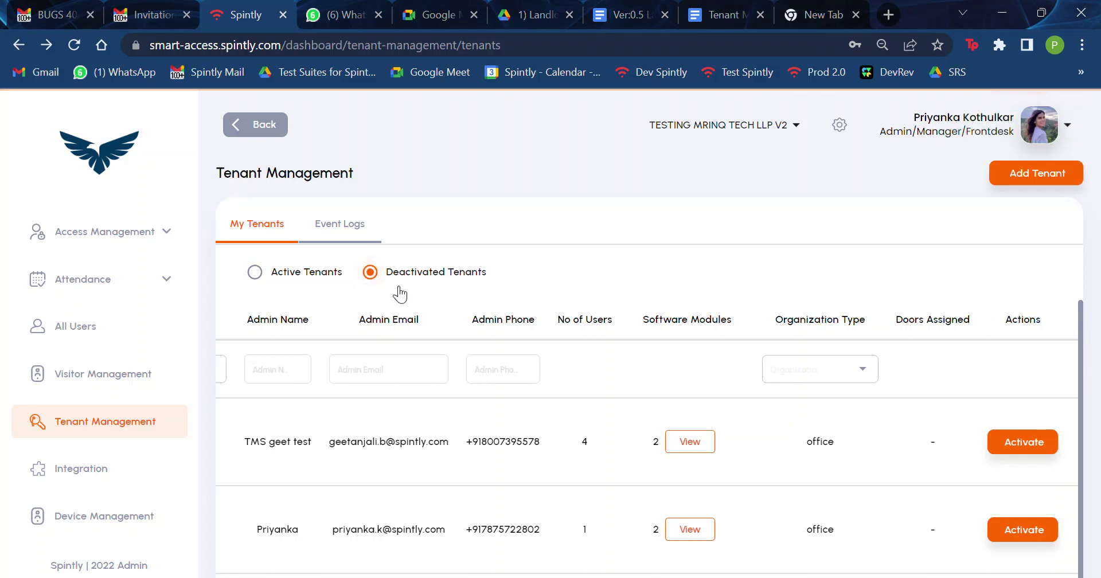
{"action": "scroll", "coordinate": [601, 254], "scroll_direction": "down", "scroll_amount": 2}
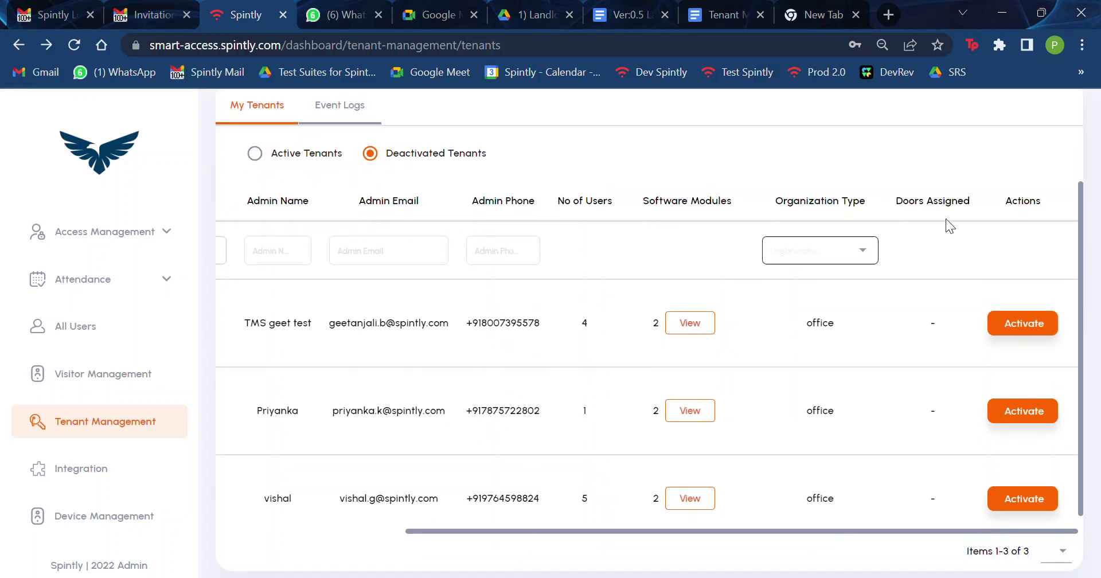
{"action": "left_click", "coordinate": [1014, 413]}
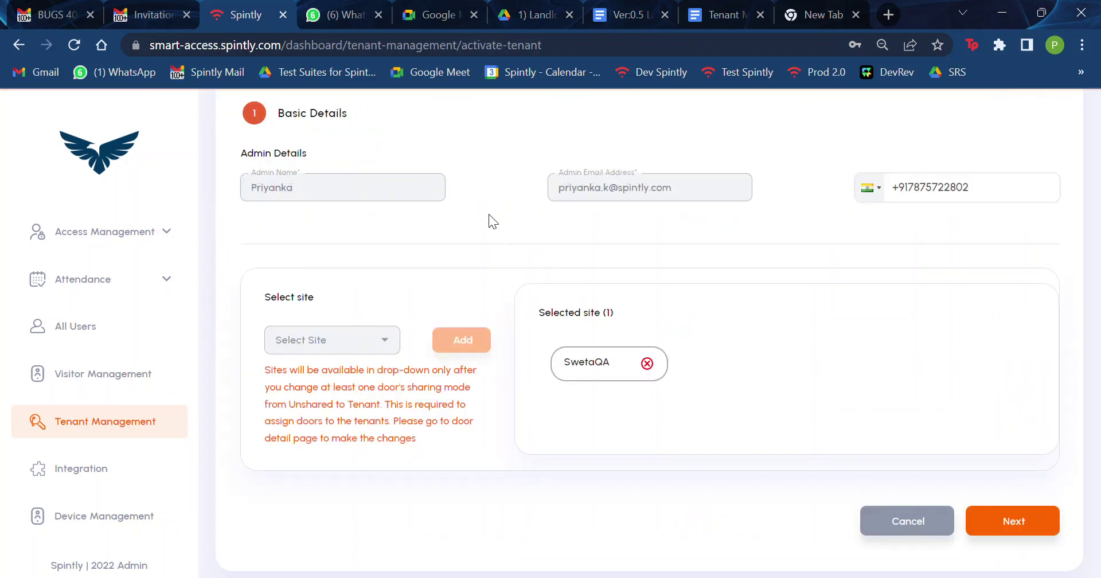
- Add Office 2 alongside SwetaQA as the tenant's sites
{"action": "left_click", "coordinate": [393, 354]}
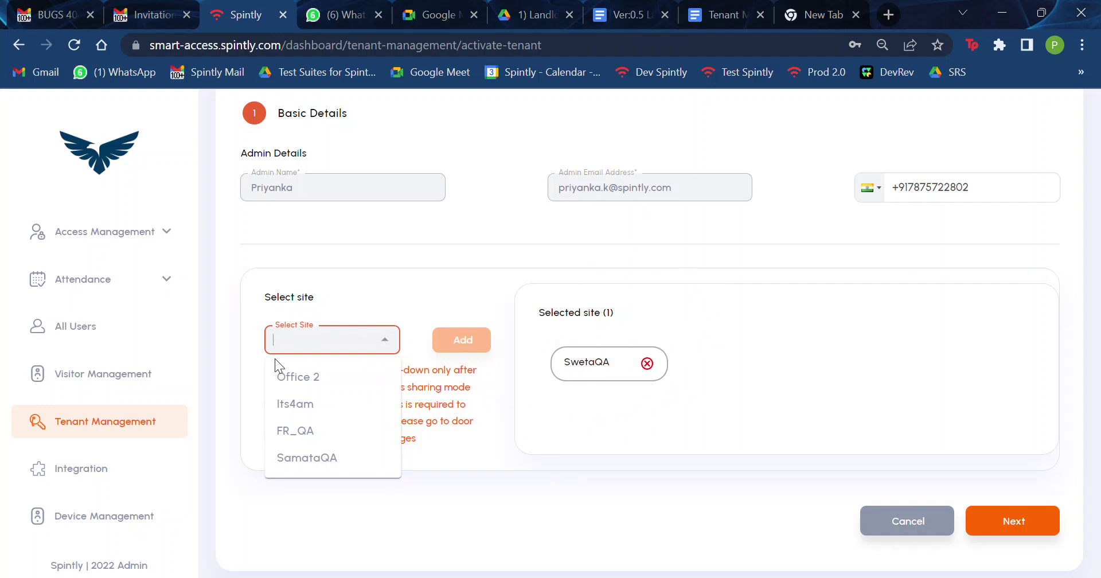
{"action": "left_click", "coordinate": [336, 376]}
{"action": "left_click", "coordinate": [462, 343]}
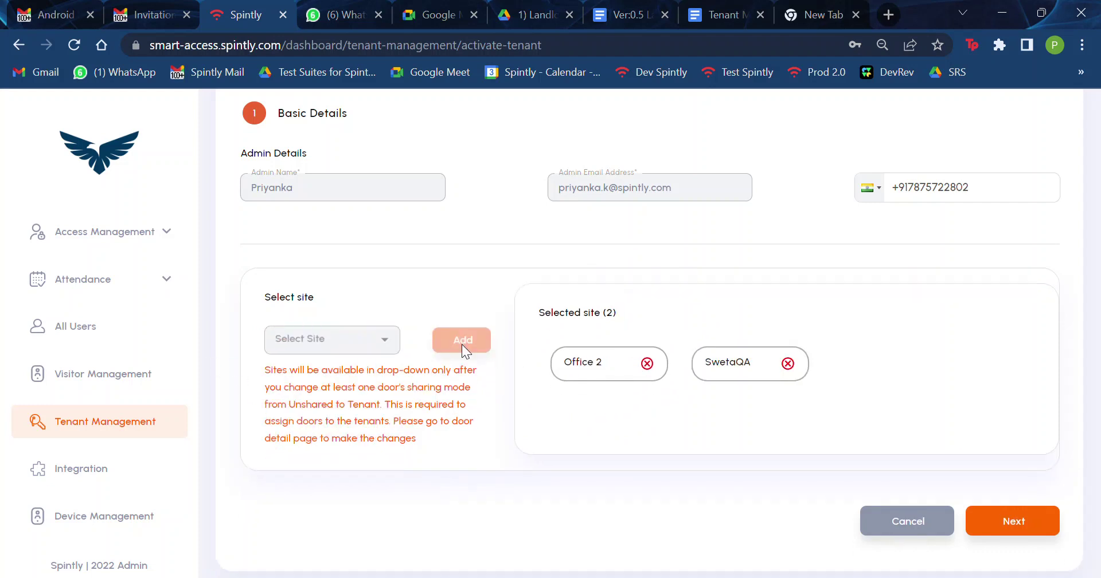
- Assign the Office 2 door to the tenant, then filter doors by SwetaQA
{"action": "left_click", "coordinate": [1032, 523]}
{"action": "scroll", "coordinate": [516, 332], "scroll_direction": "down", "scroll_amount": 2}
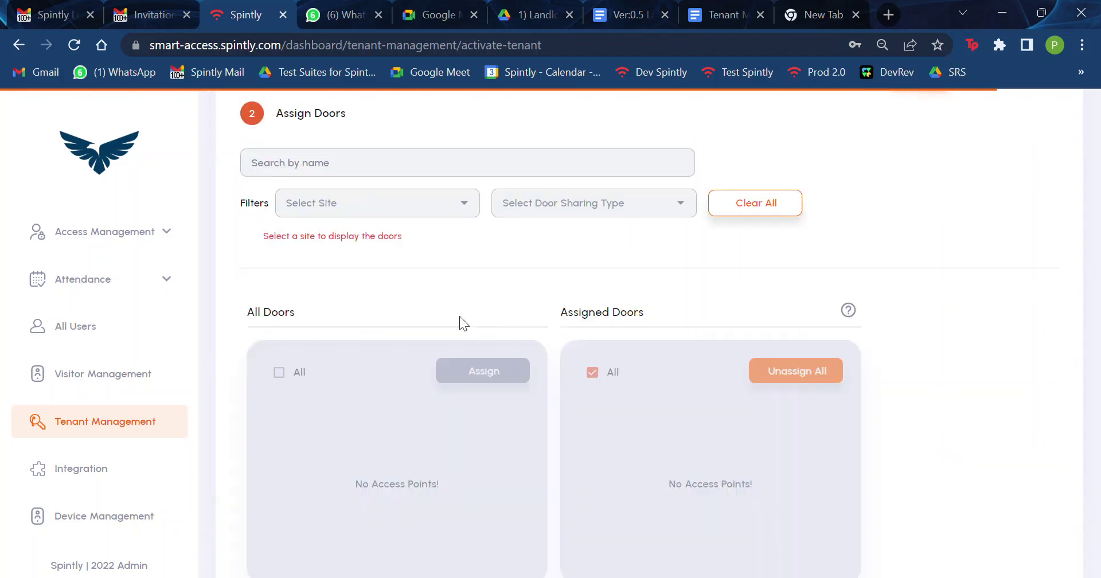
{"action": "left_click", "coordinate": [463, 205]}
{"action": "left_click", "coordinate": [413, 238]}
{"action": "left_click_drag", "start_coordinate": [417, 409], "coordinate": [668, 377]}
{"action": "left_click", "coordinate": [464, 205]}
{"action": "left_click", "coordinate": [442, 263]}
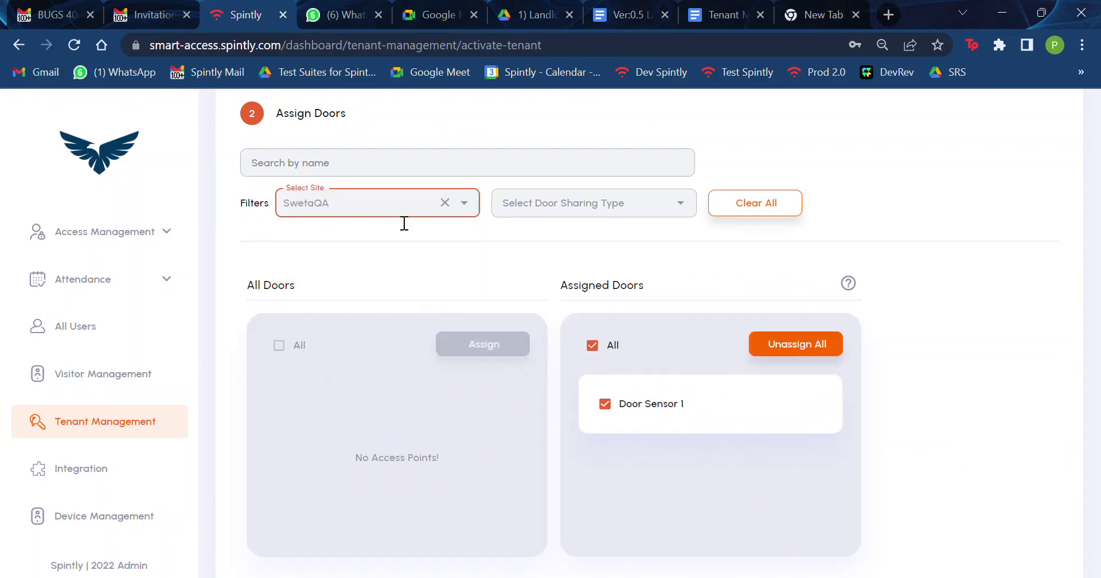